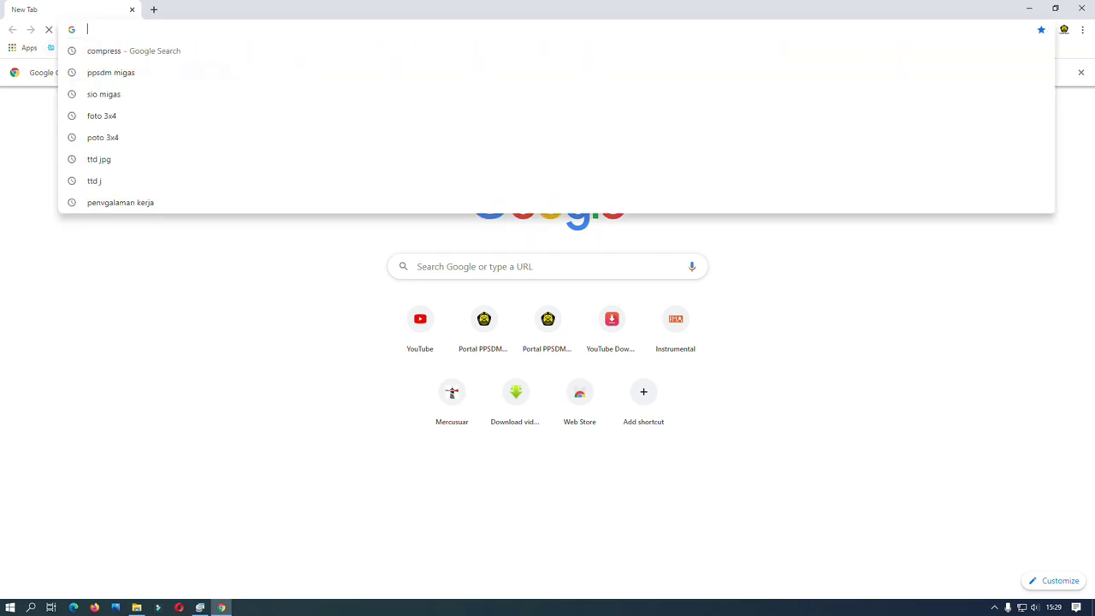
- Go to ppsdmmigas.id/daftar and open the 'Daftar Di sini' registration form from the login page
type("pps")
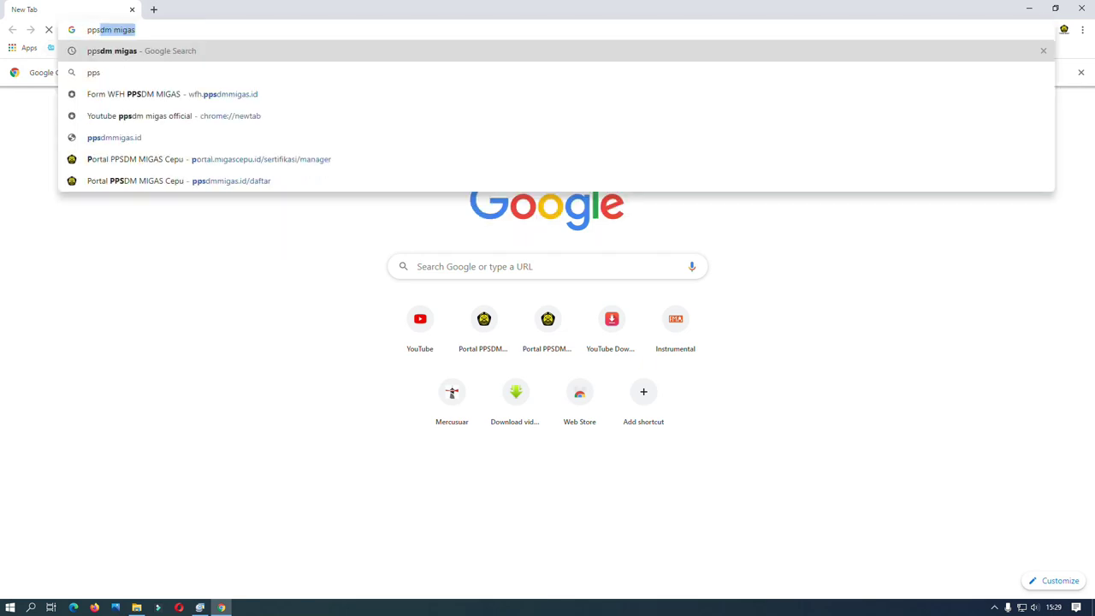
type("dmmigas")
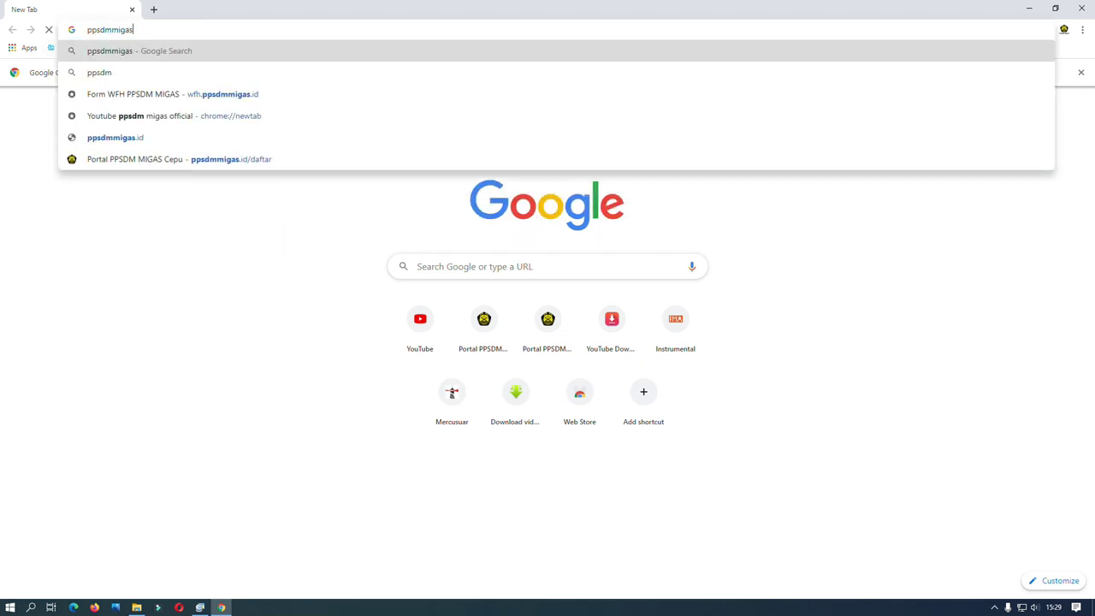
type(".id/")
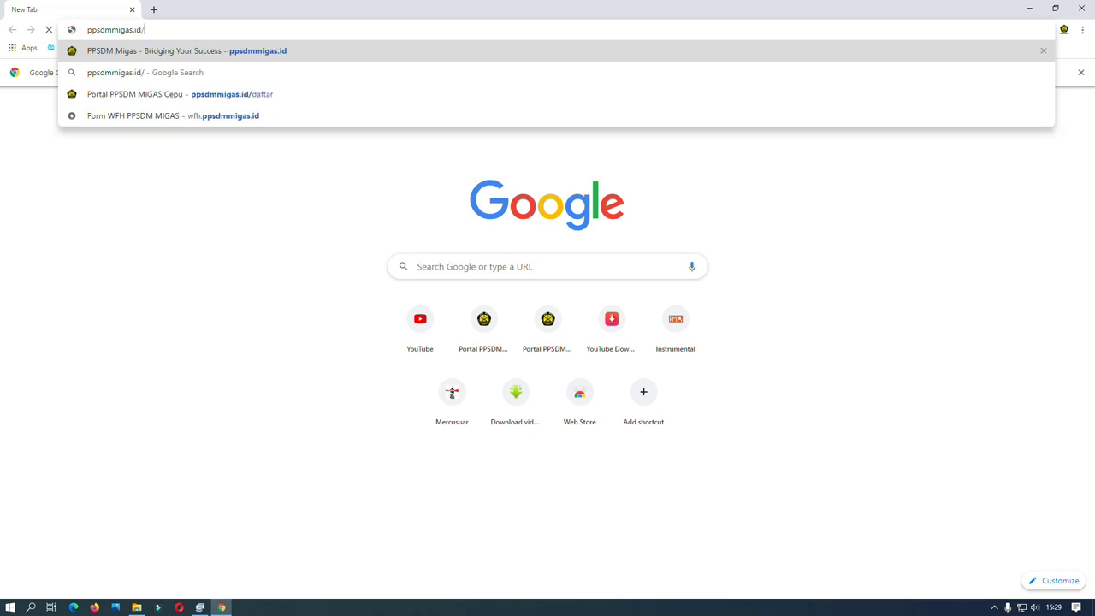
type("daftar")
key("Return")
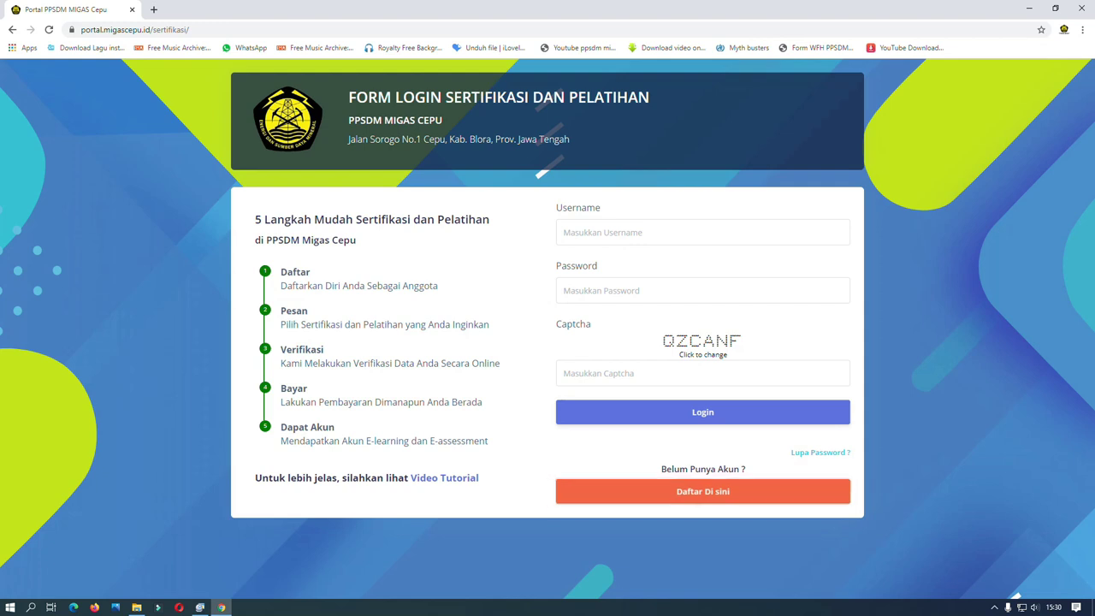
left_click(685, 492)
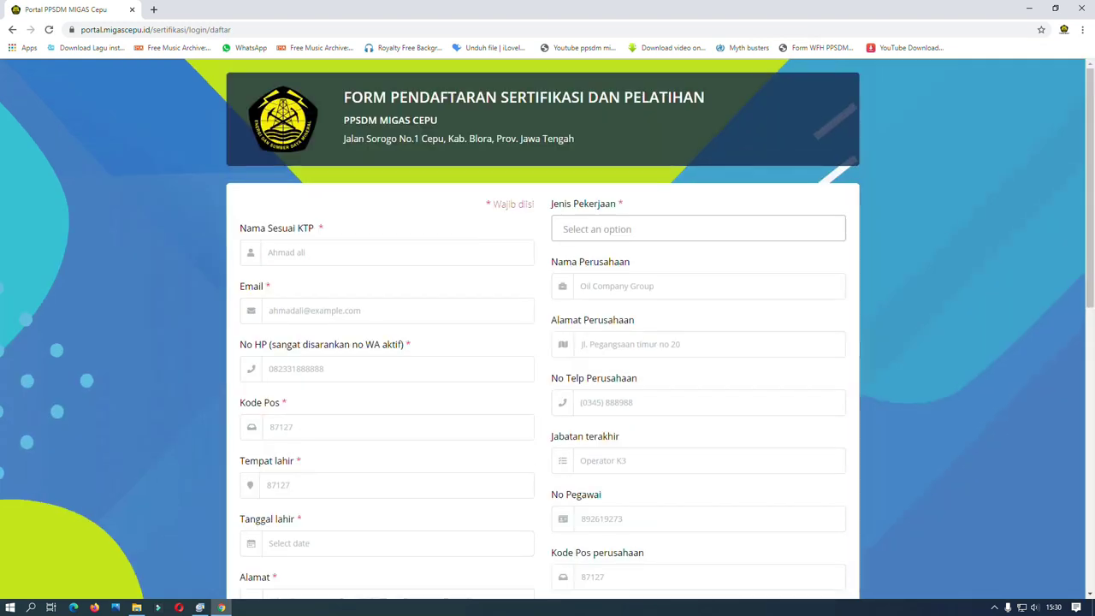
- Enter the registrant's name, e-mail, phone number and postal code, and start the birthplace
left_click(394, 253)
type("peserta")
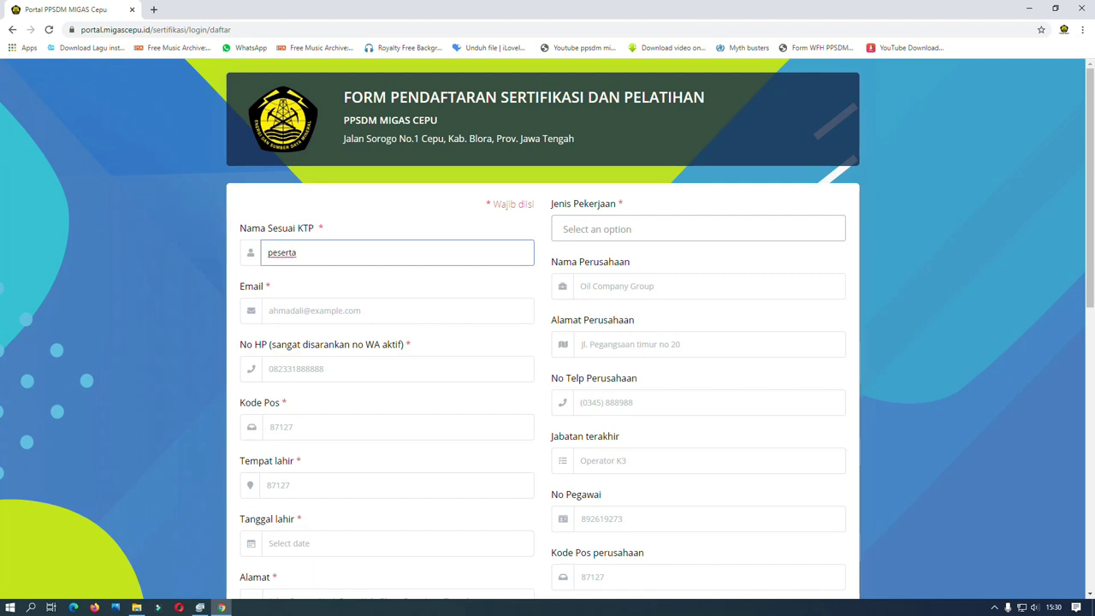
left_click(397, 311)
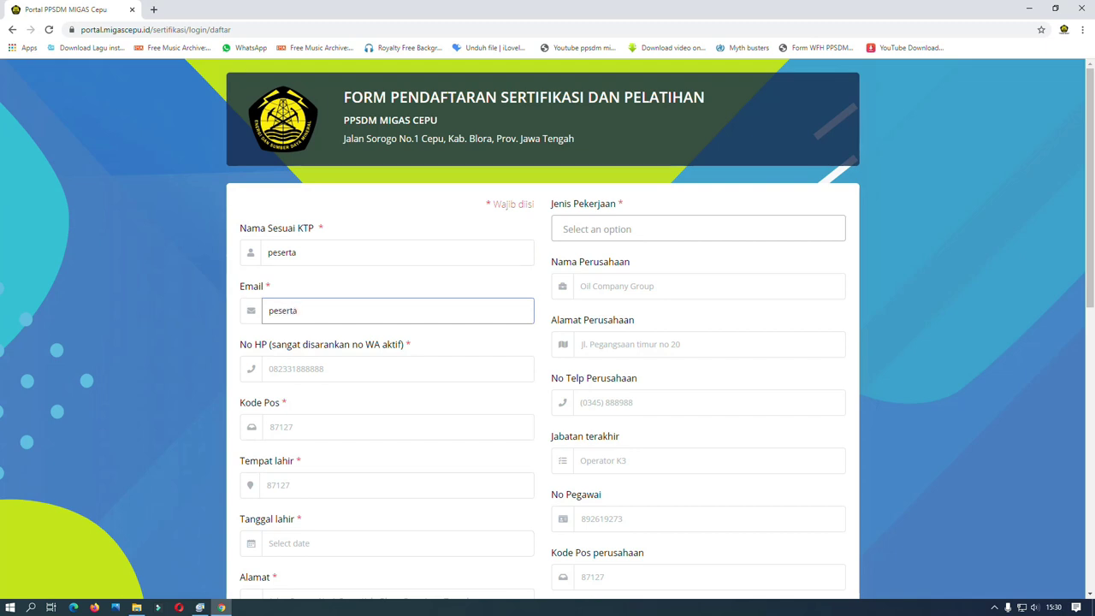
left_click(397, 369)
type("0800000000")
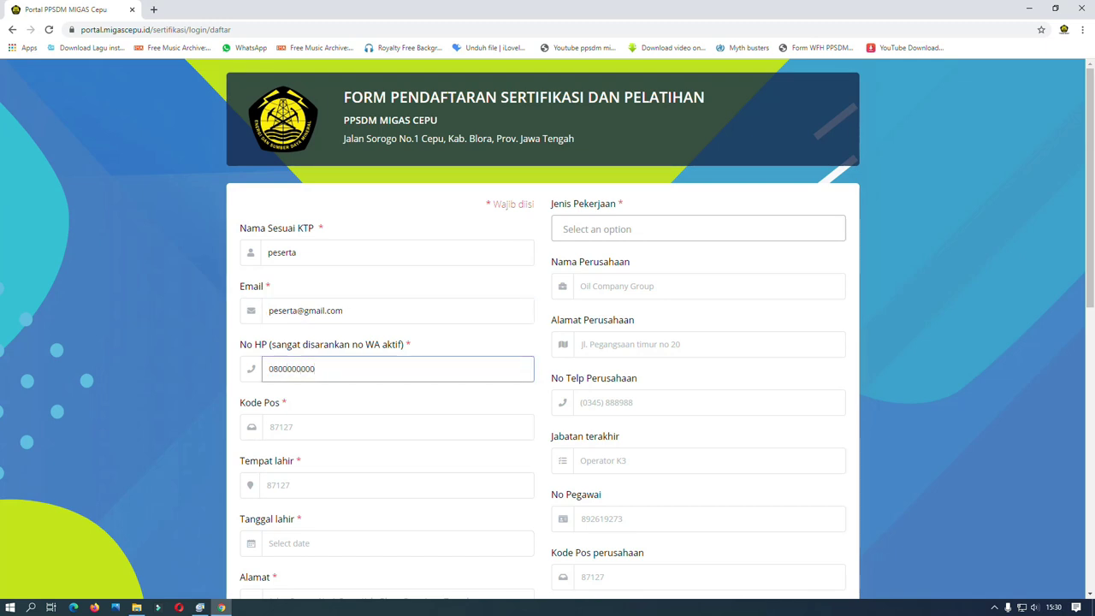
left_click(397, 427)
type("11111")
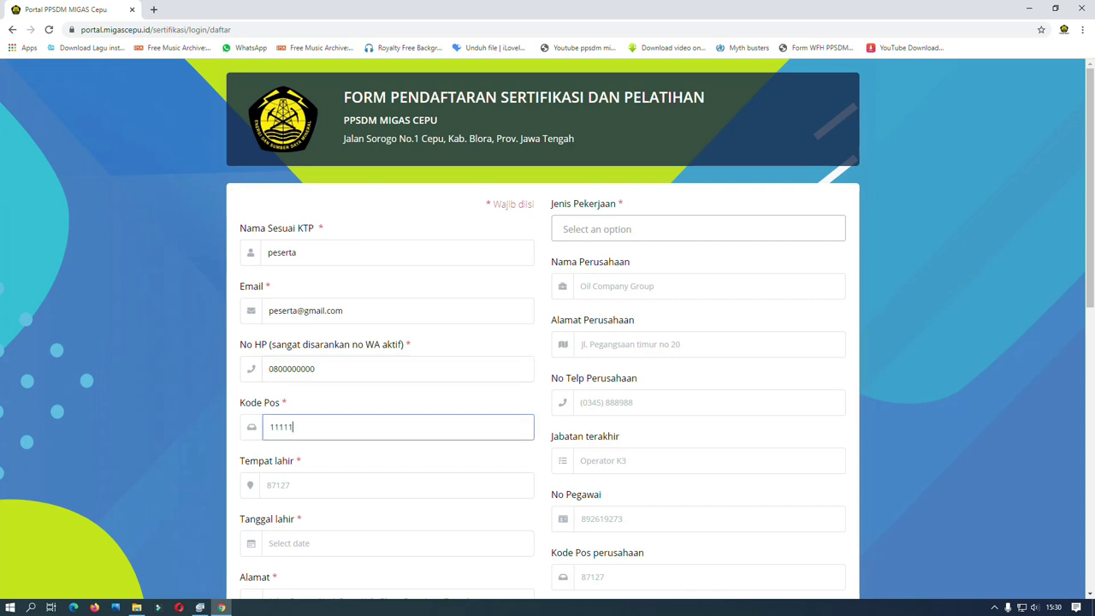
left_click(397, 486)
type("20-10-2020")
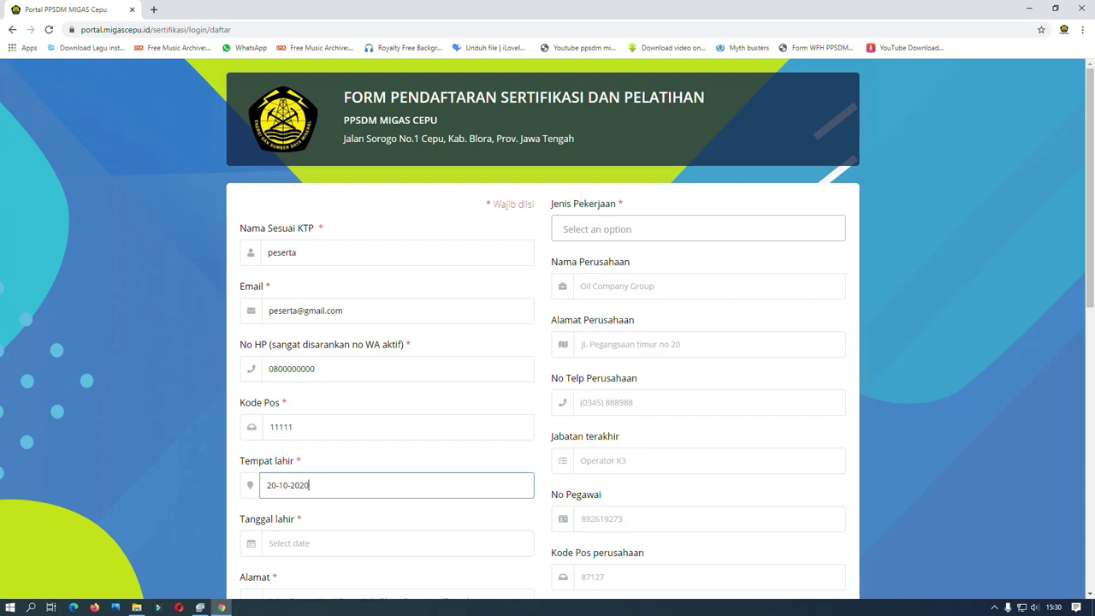
- Enter the birth date, correct the birthplace to 'blora', and begin typing the address
left_click(397, 544)
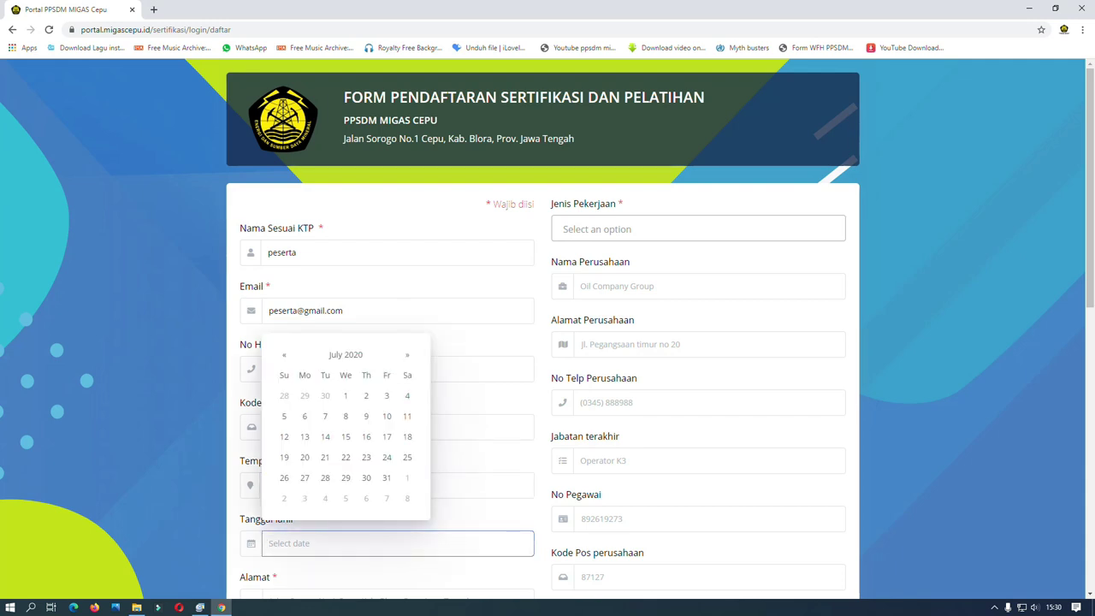
type("20-10-2")
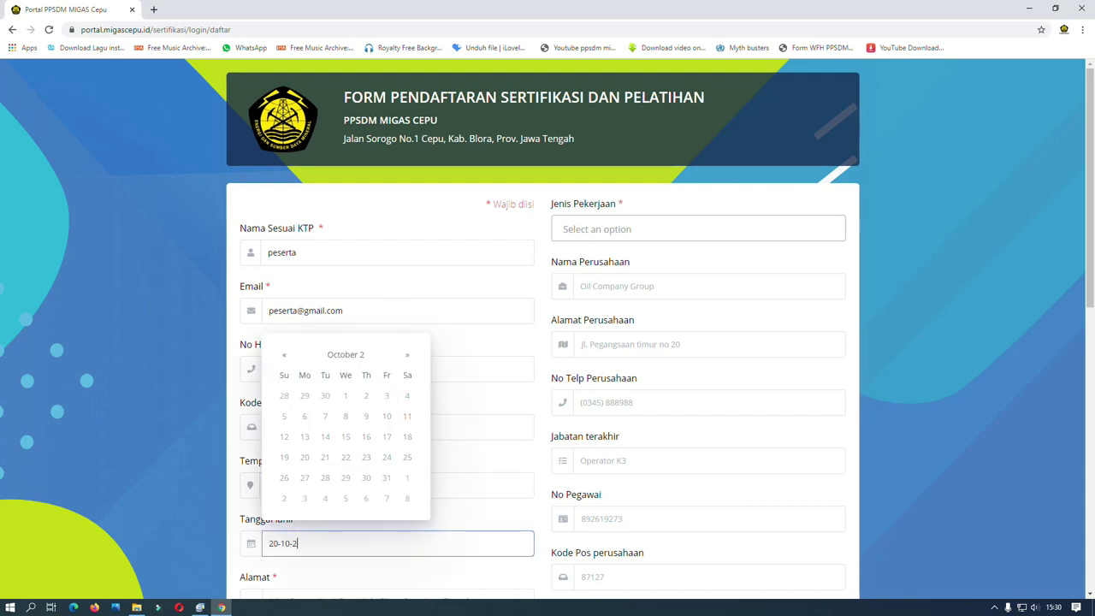
type("0002")
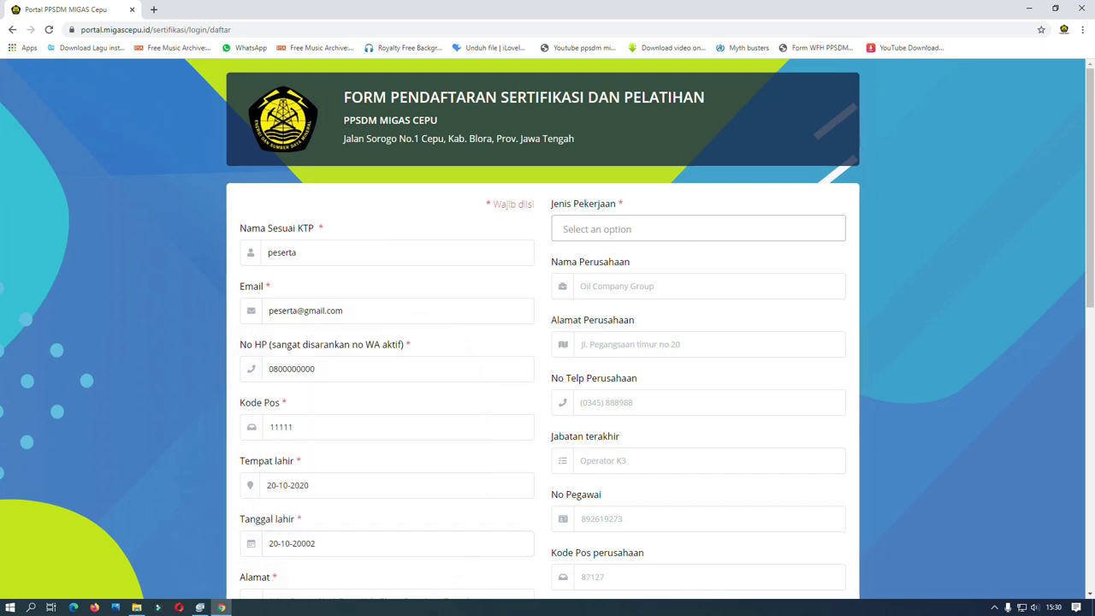
left_click_drag(309, 485, 267, 485)
key("BackSpace")
type("b")
key("Tab")
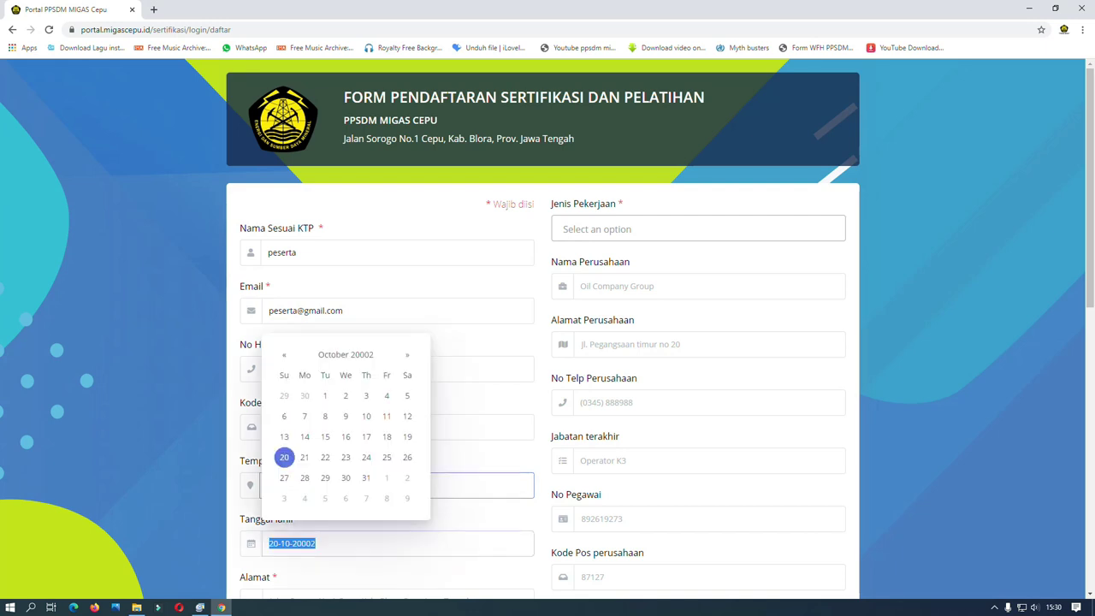
key("Tab")
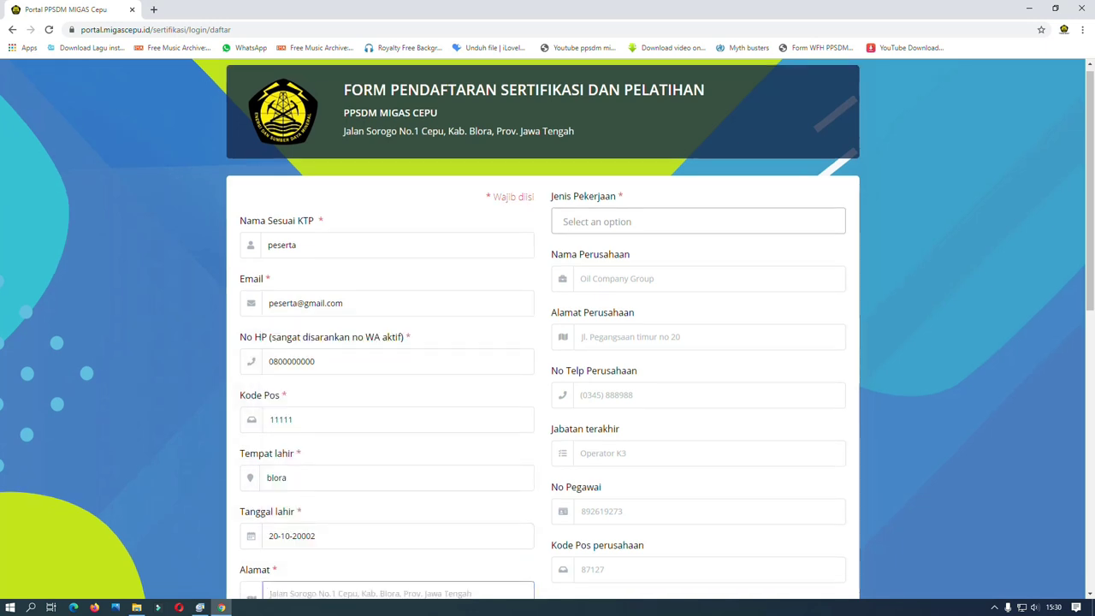
type("jl sorogo no 1 cepu")
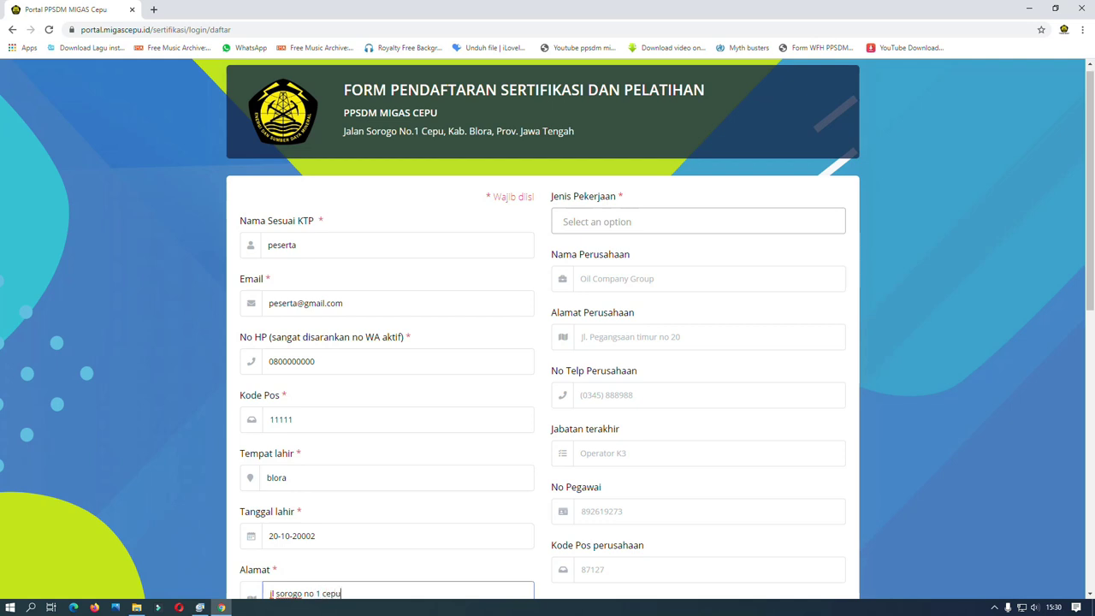
- Set nationality to Indonesia and enter the KTP / Passport number
scroll(547, 342, "down", 4)
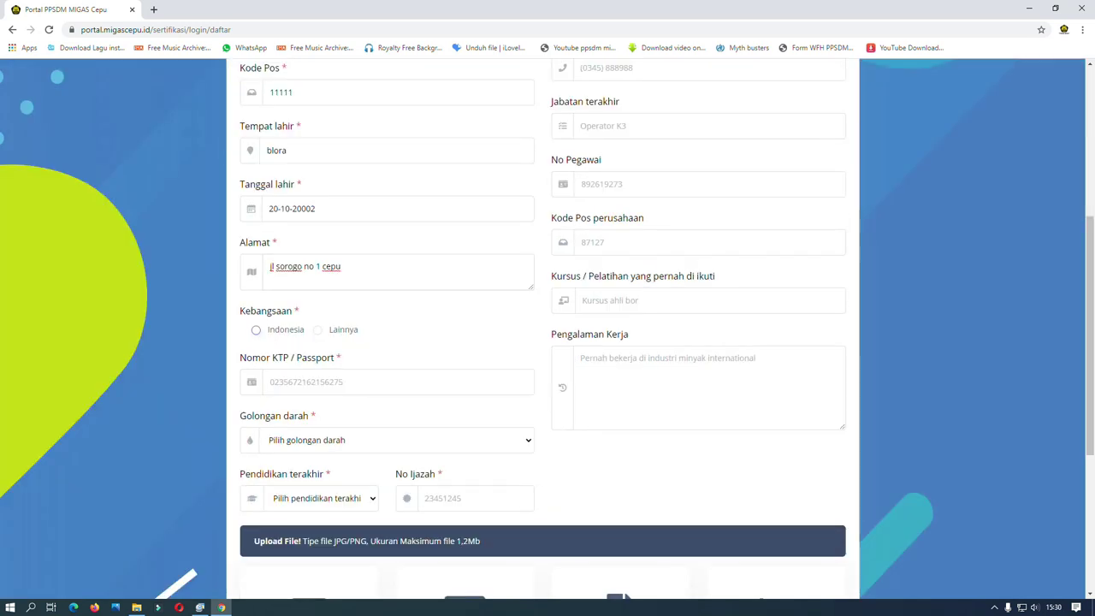
left_click(256, 330)
left_click(398, 382)
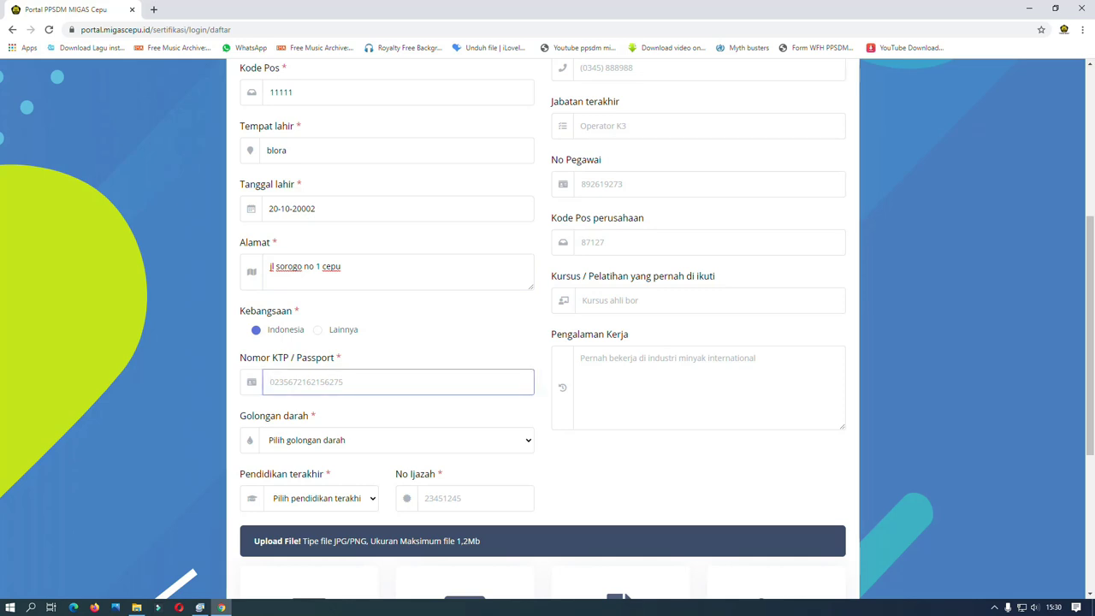
type("123456789012345")
- Choose blood type O and education SMA/SEDERAJAT, then start the diploma number
left_click(393, 440)
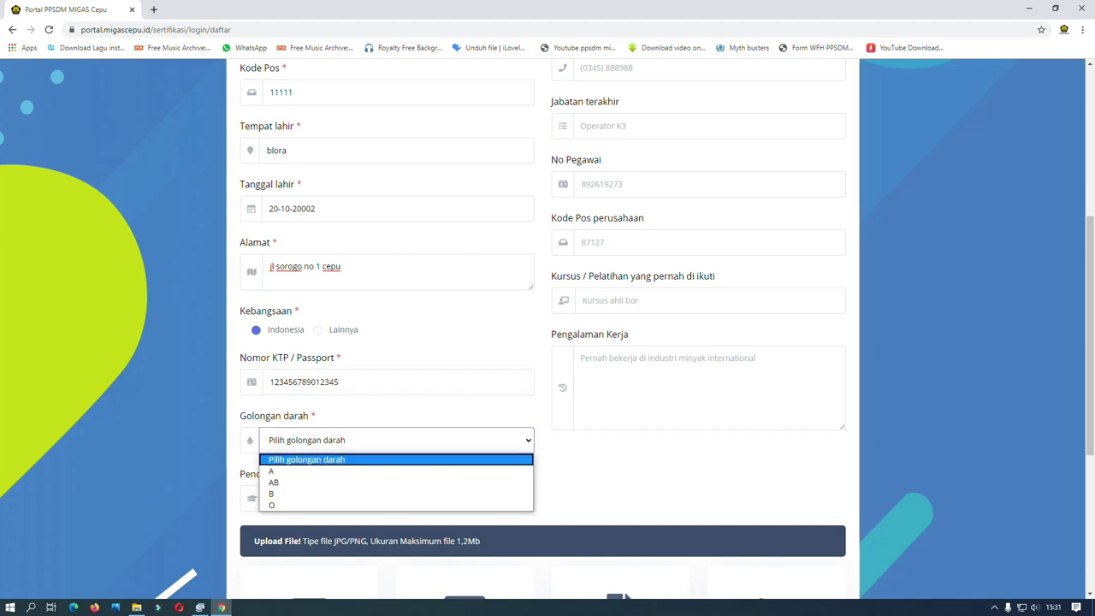
left_click(283, 491)
left_click(321, 498)
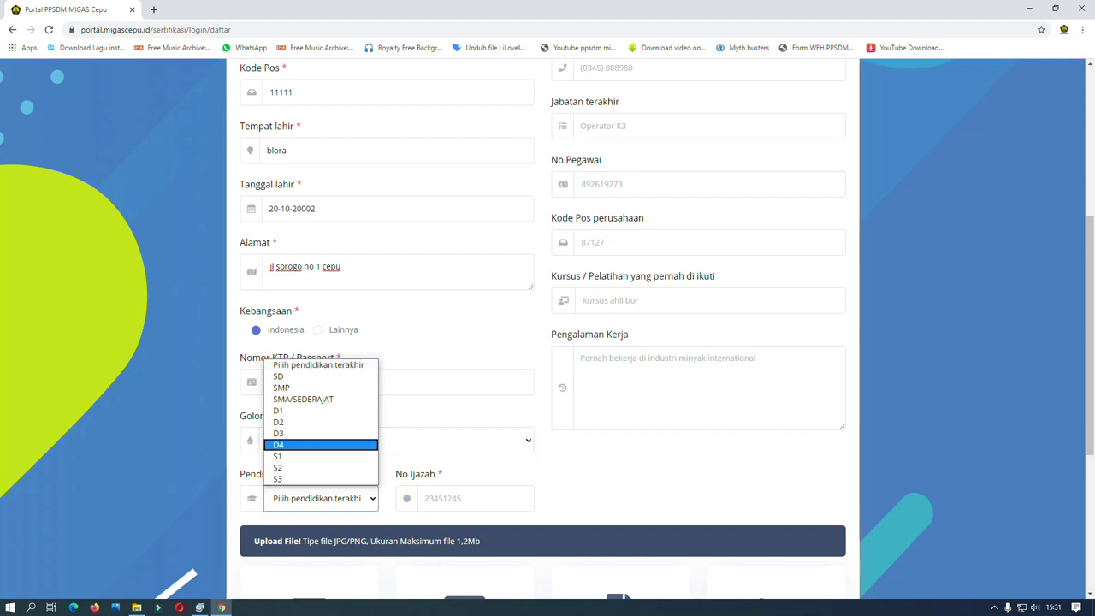
left_click(303, 399)
left_click(475, 498)
type("123456789")
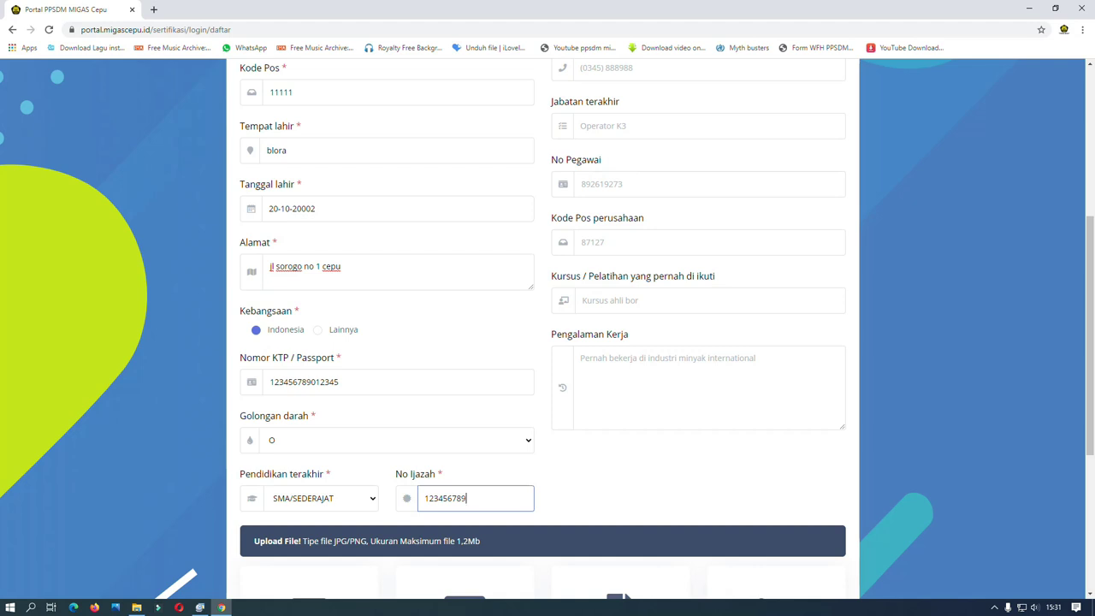
- Search 'kary' to set occupation to Karyawan Swasta, then scroll to the Upload File cards
scroll(547, 325, "up", 3)
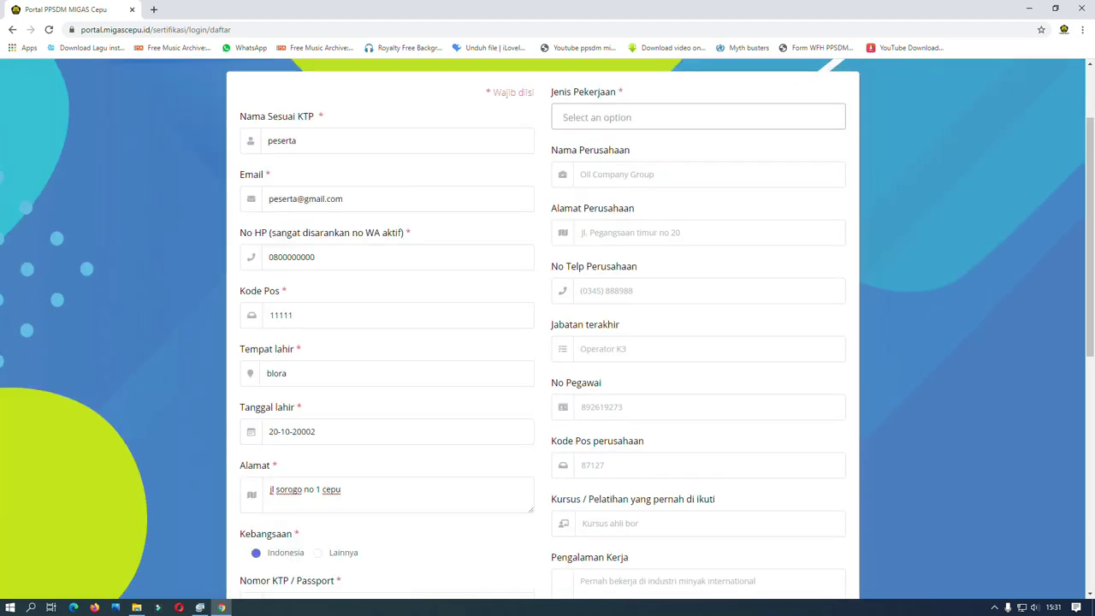
left_click(698, 179)
type("k")
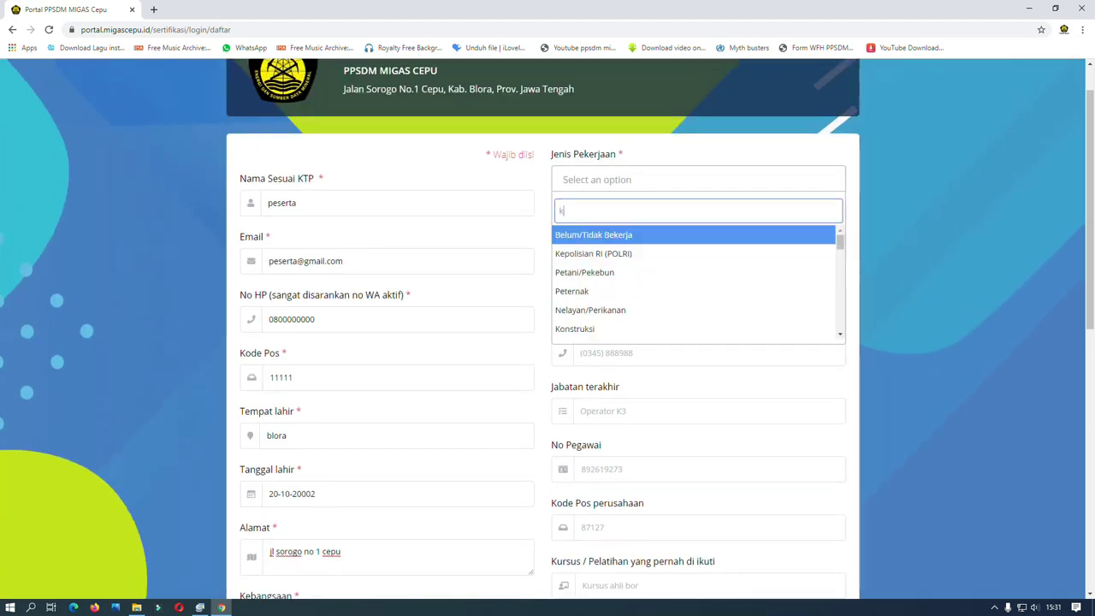
type("ary")
key("Return")
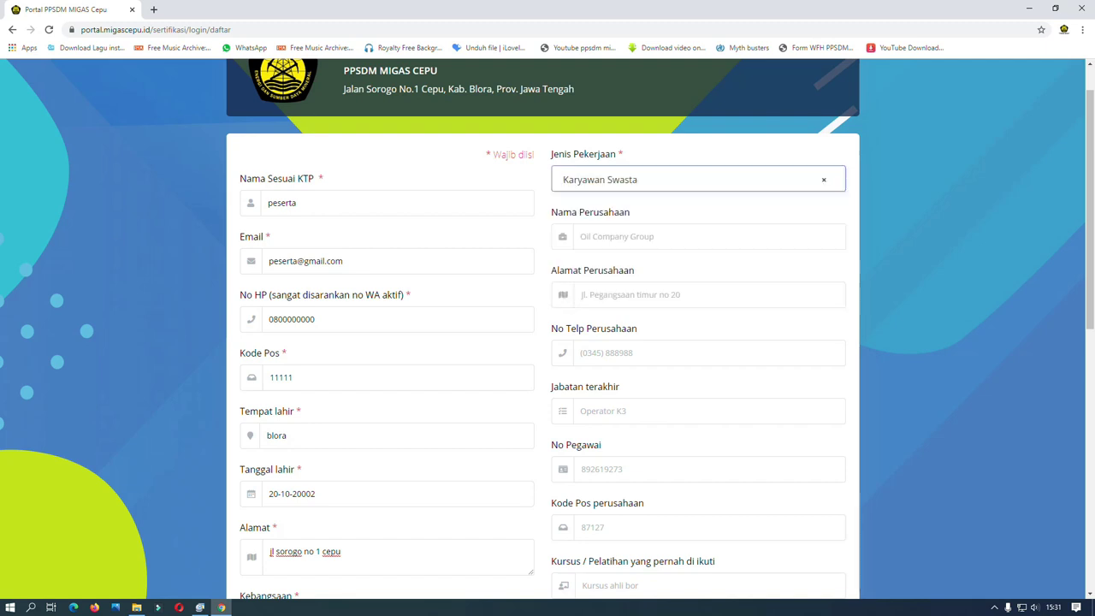
scroll(548, 329, "down", 3)
scroll(548, 329, "down", 3)
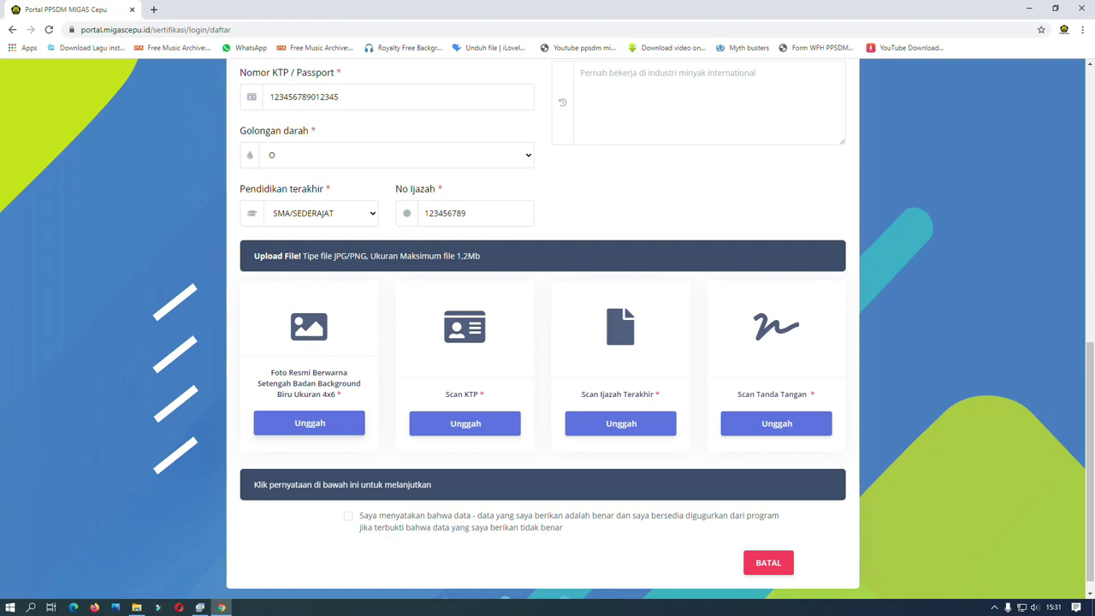
- Upload the PAS POTO 3x4 photo and the KTP file as the ID scan
left_click(465, 422)
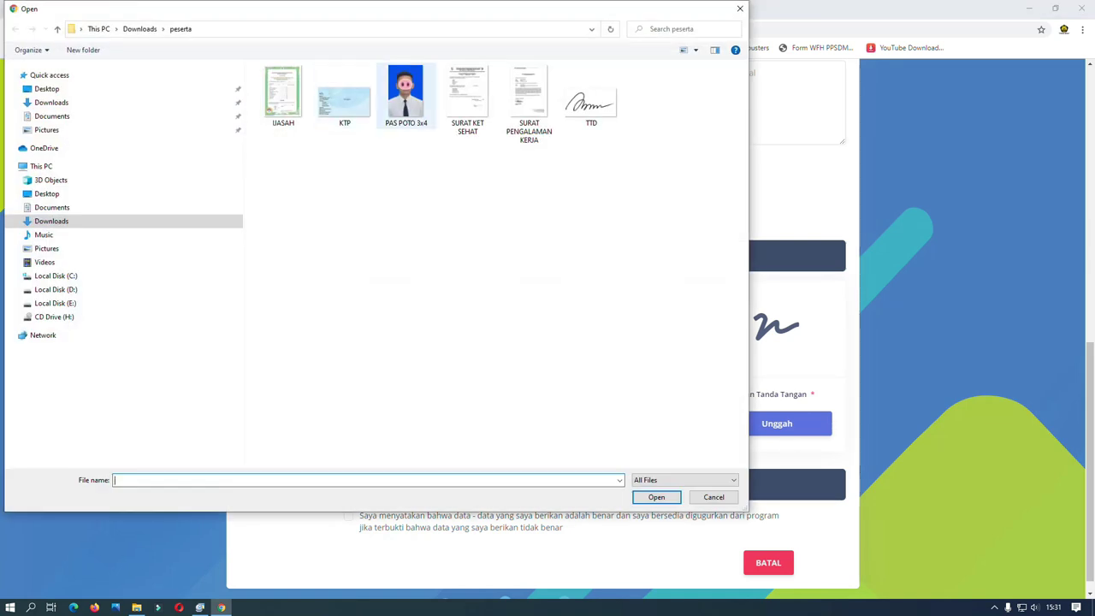
double_click(406, 94)
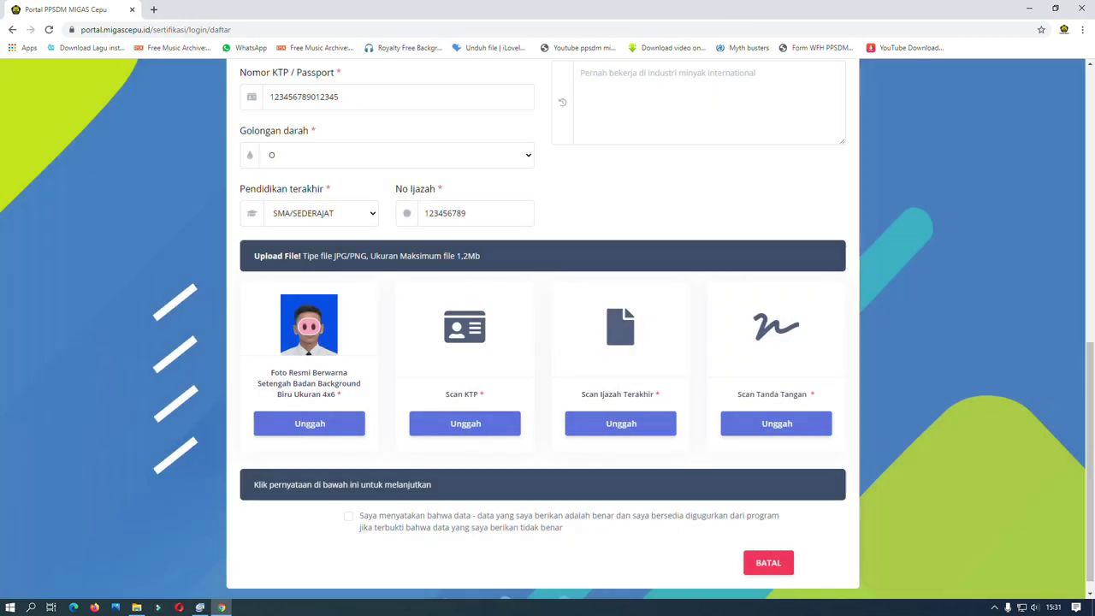
left_click(465, 424)
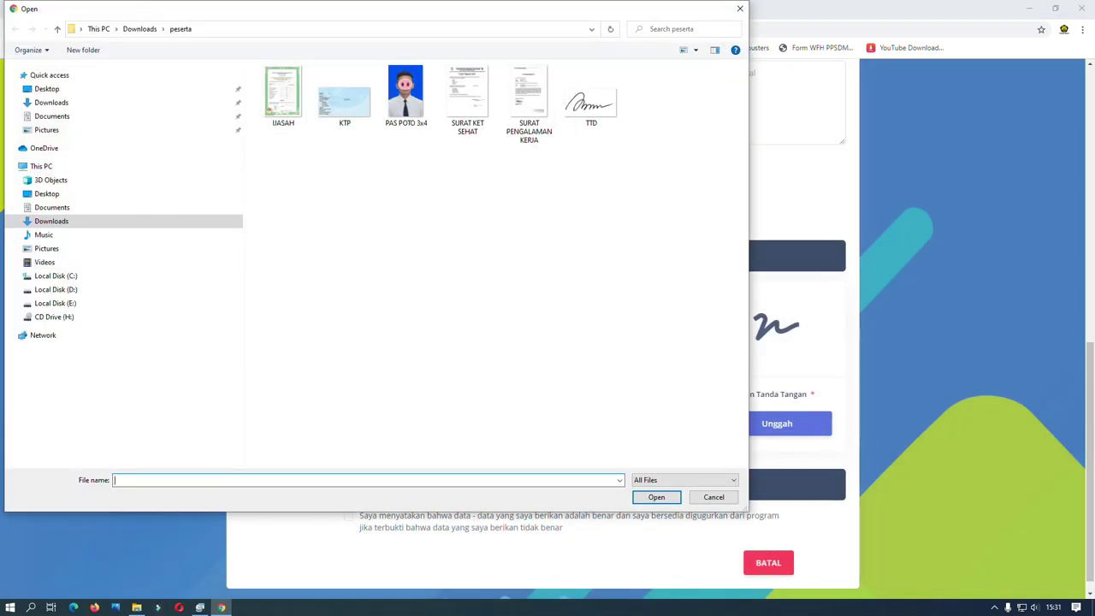
double_click(344, 98)
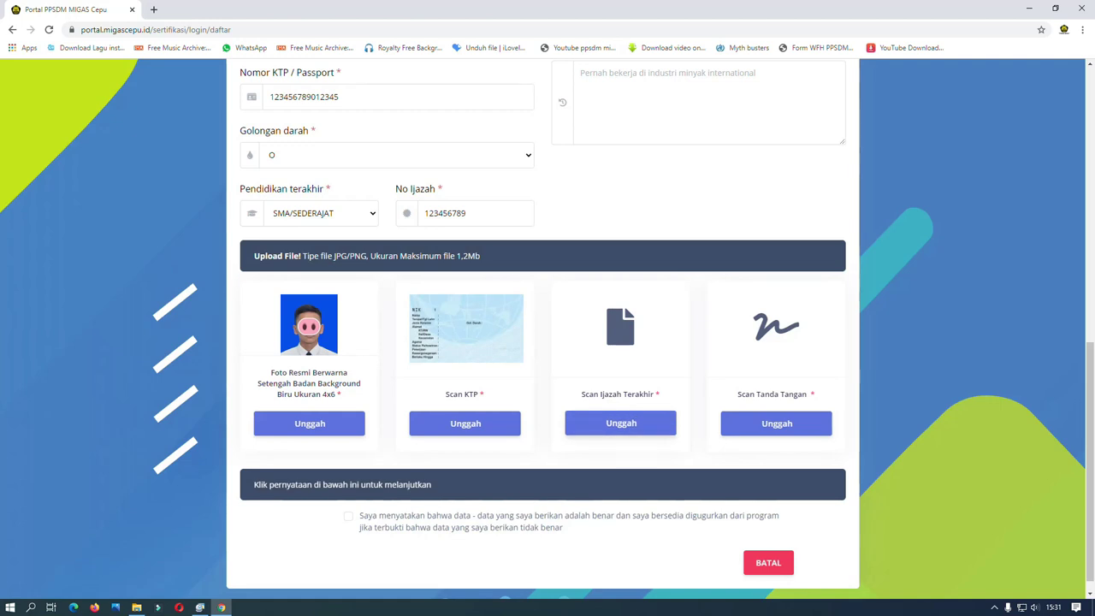
- Upload the IJASAH diploma and TTD signature files, accept the declaration, and submit with DAFTAR
left_click(620, 423)
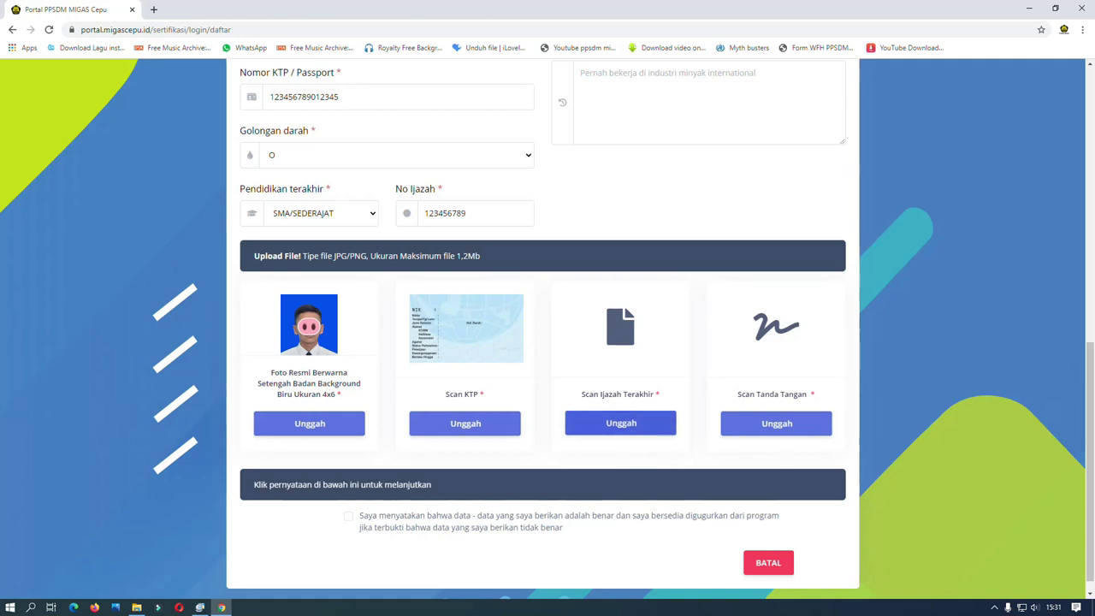
double_click(282, 95)
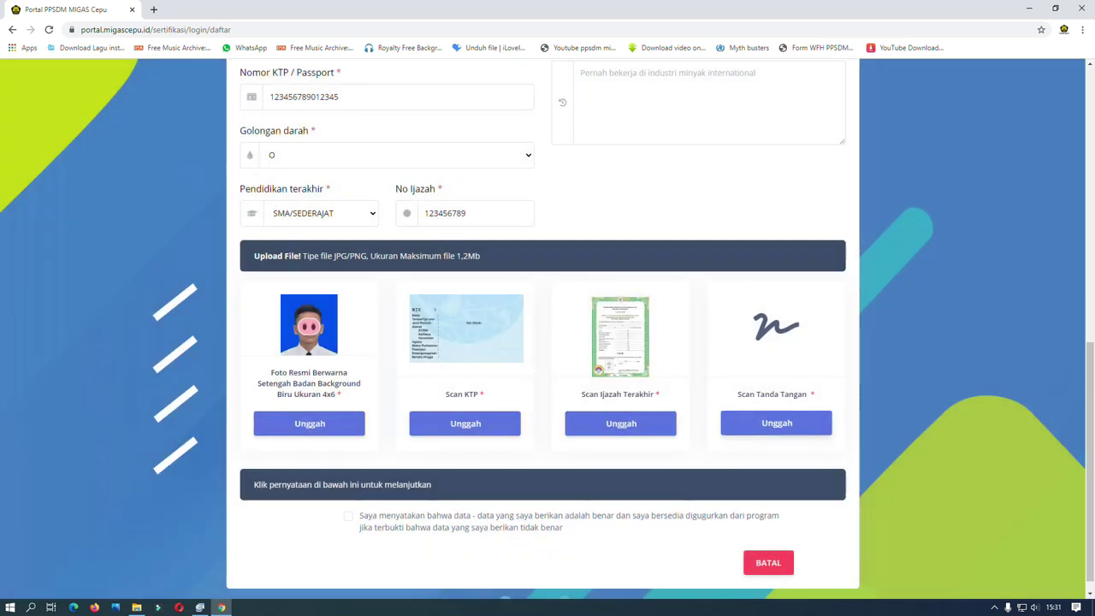
left_click(777, 423)
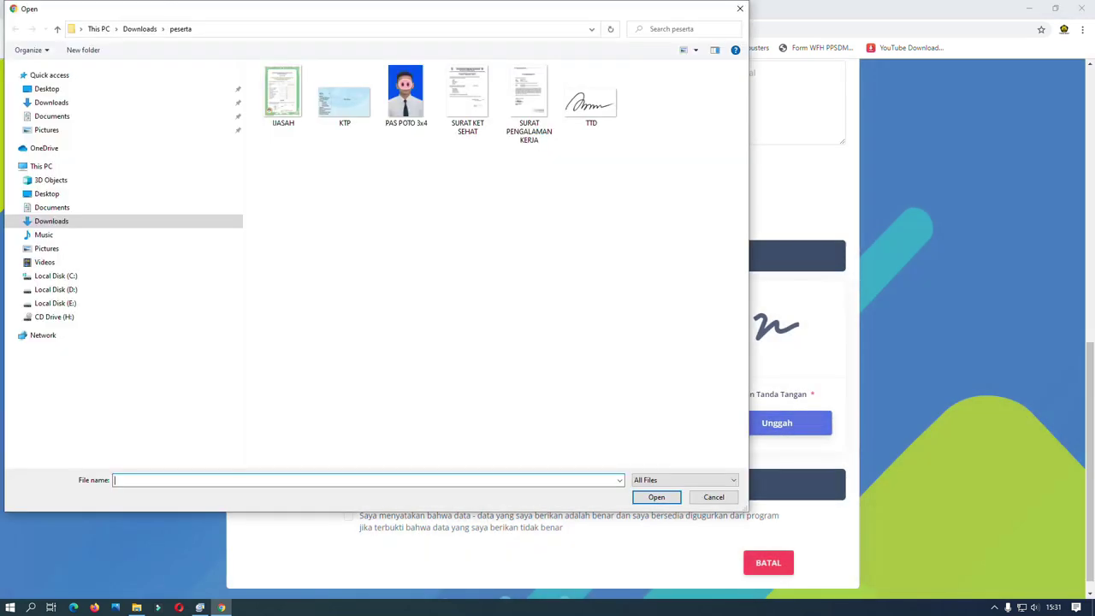
double_click(585, 103)
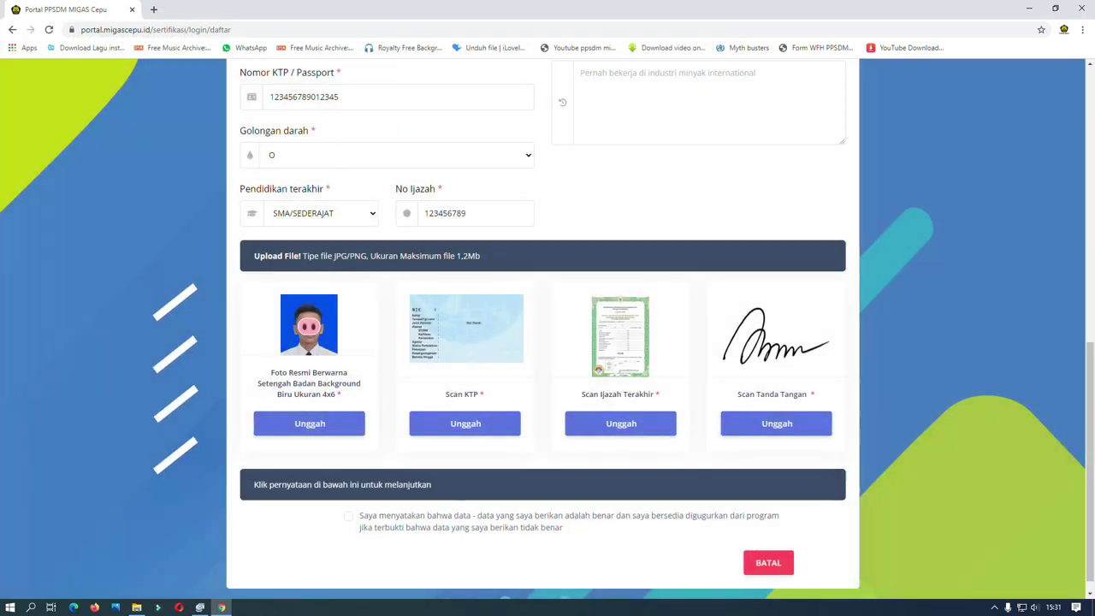
left_click(348, 516)
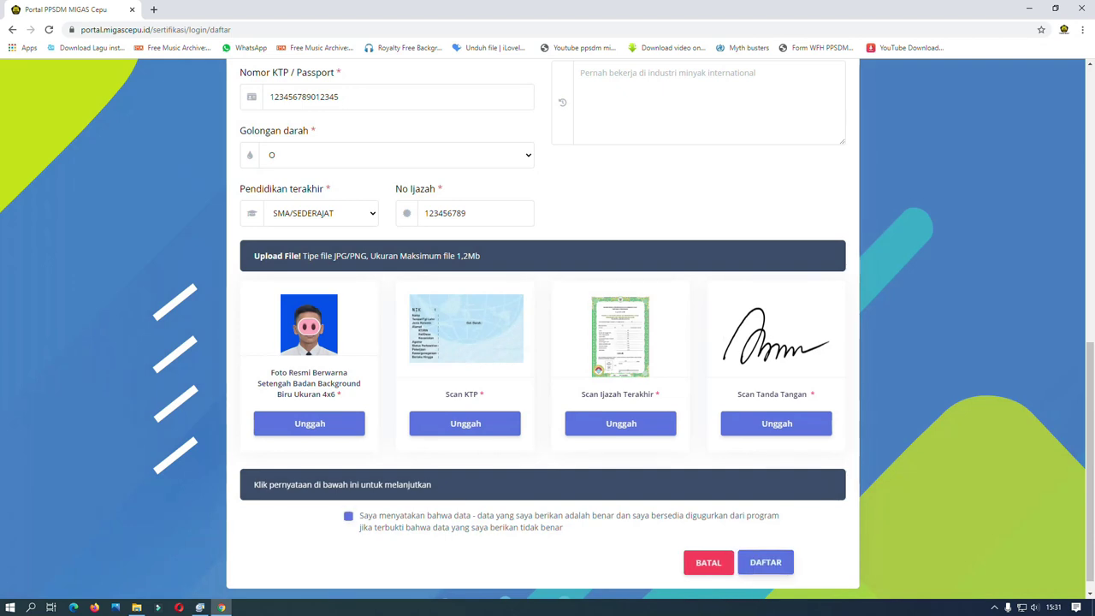
left_click(766, 563)
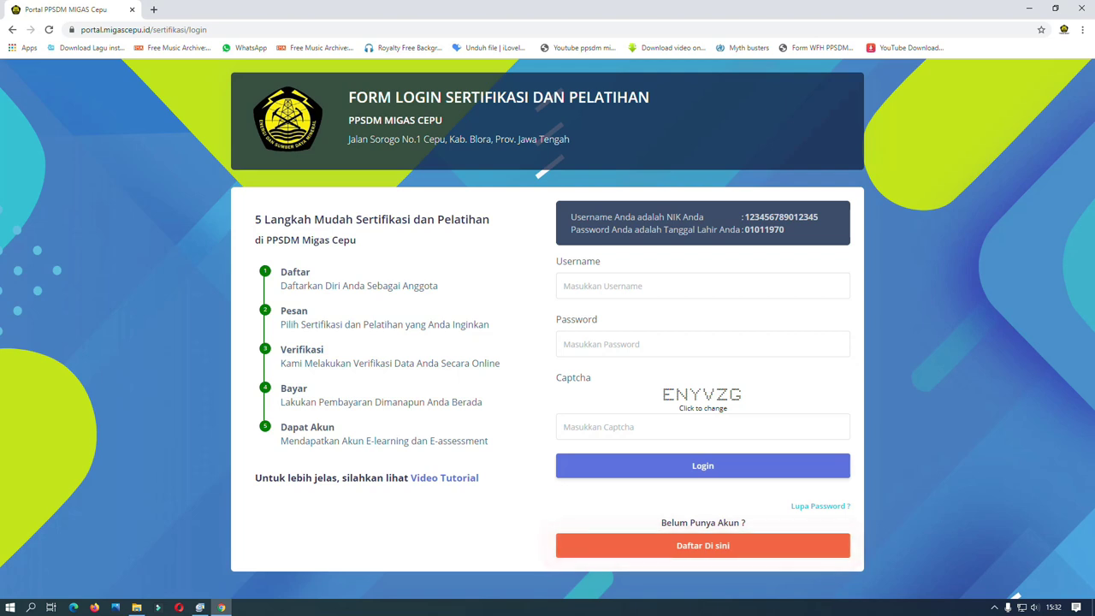
- Copy the NIK username and go to Sertifikasi under Pendaftaran
left_click_drag(745, 216, 820, 216)
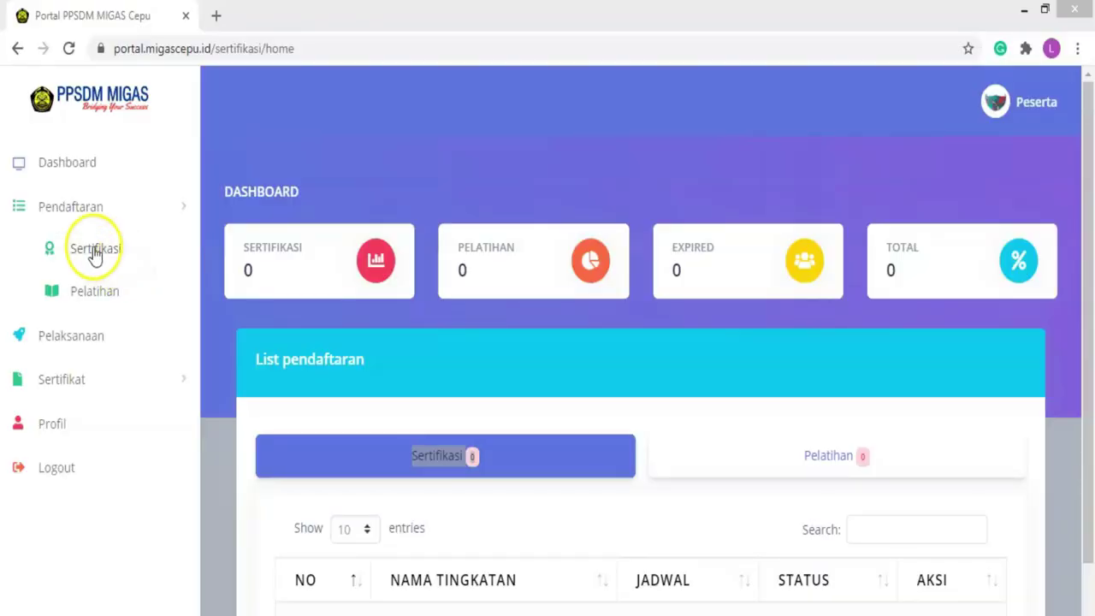
left_click(94, 252)
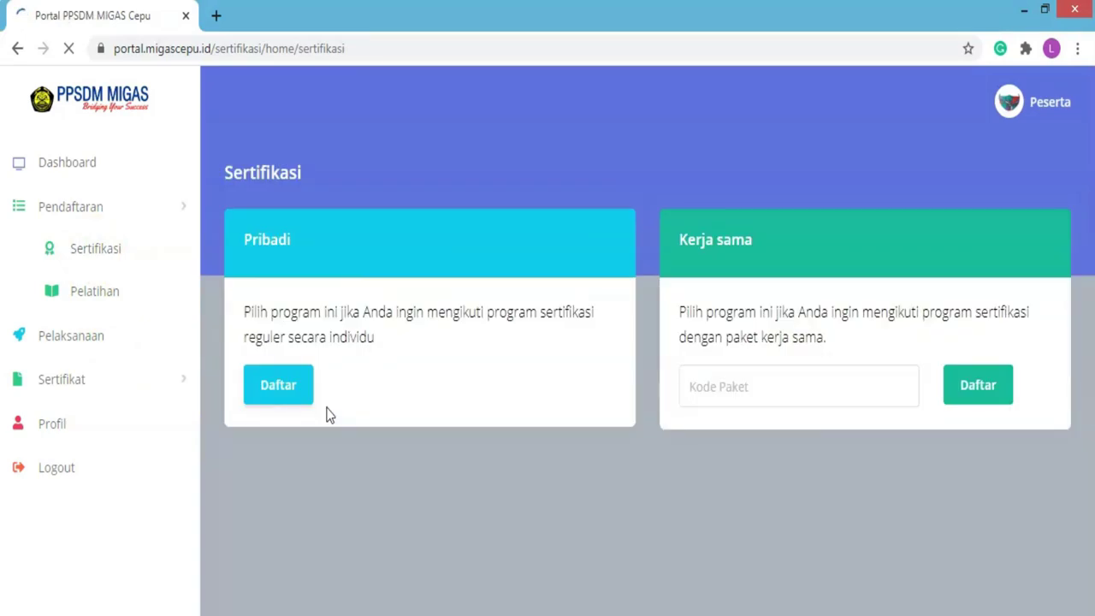
- Start a new Pribadi registration for OPERASI BOILER at level OPERATOR BOILER KELAS 1
left_click(279, 402)
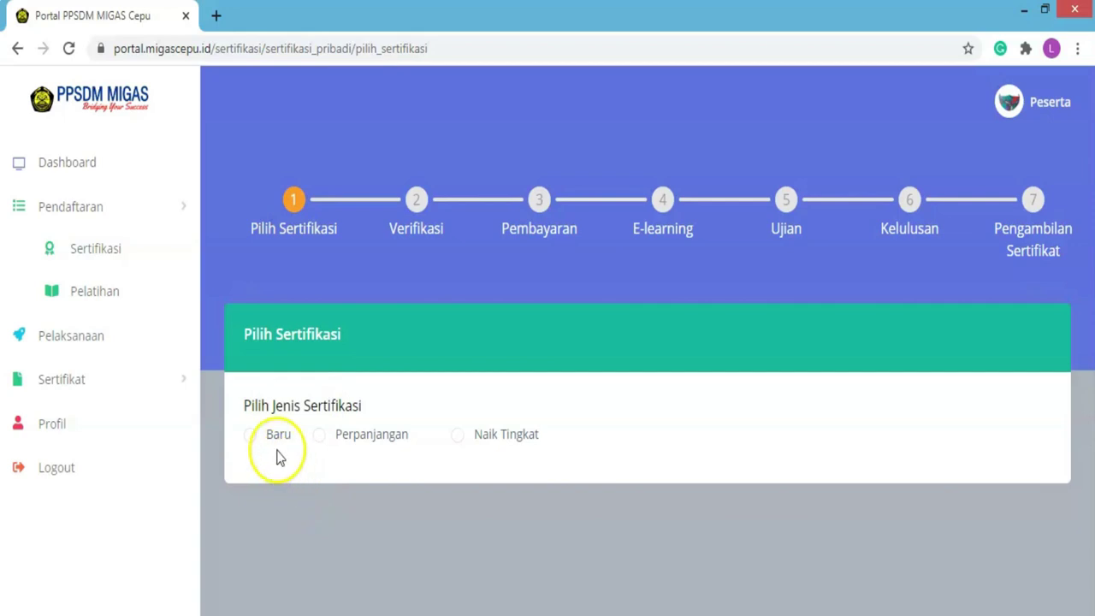
left_click(252, 438)
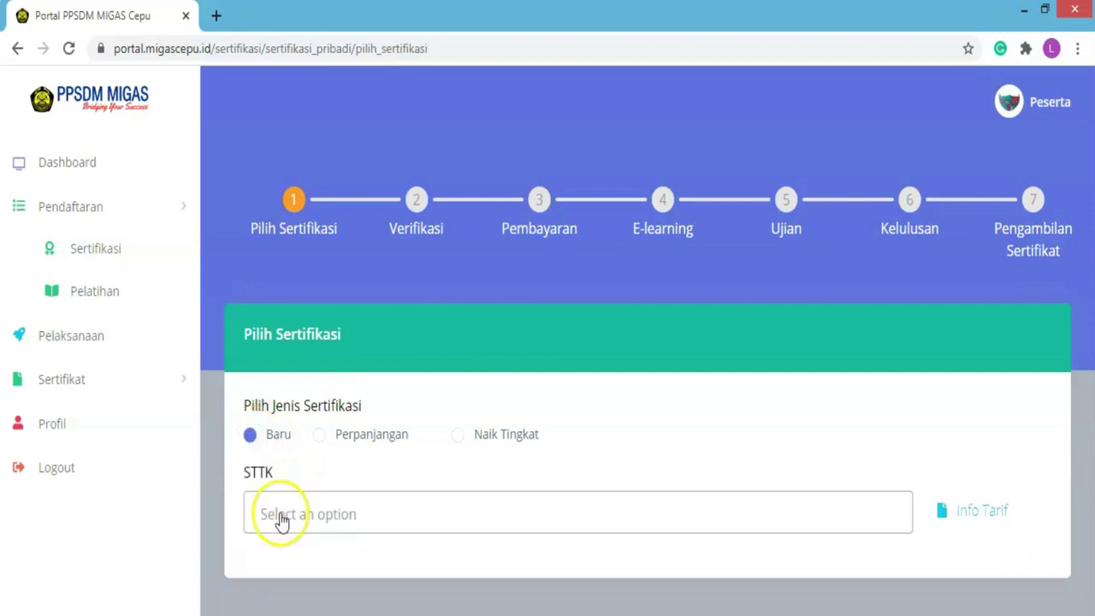
left_click(796, 512)
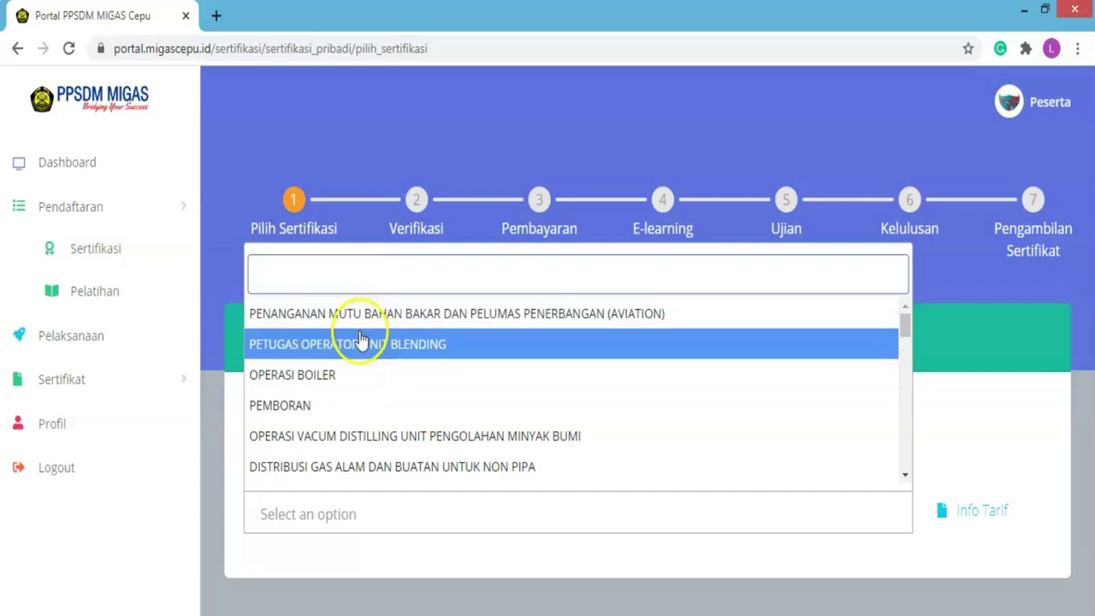
left_click(342, 375)
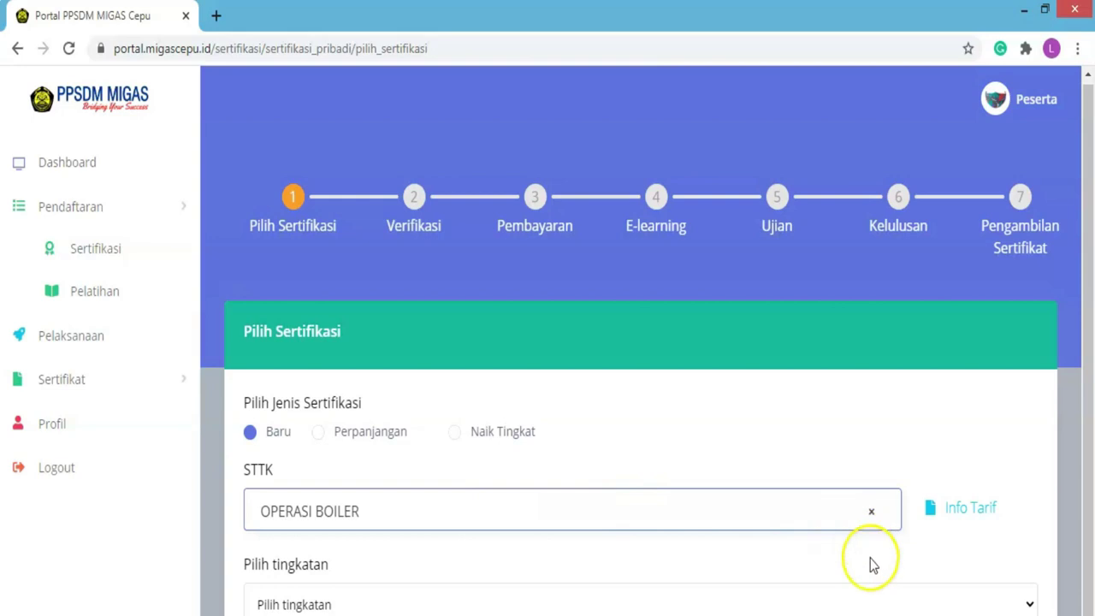
left_click(1029, 605)
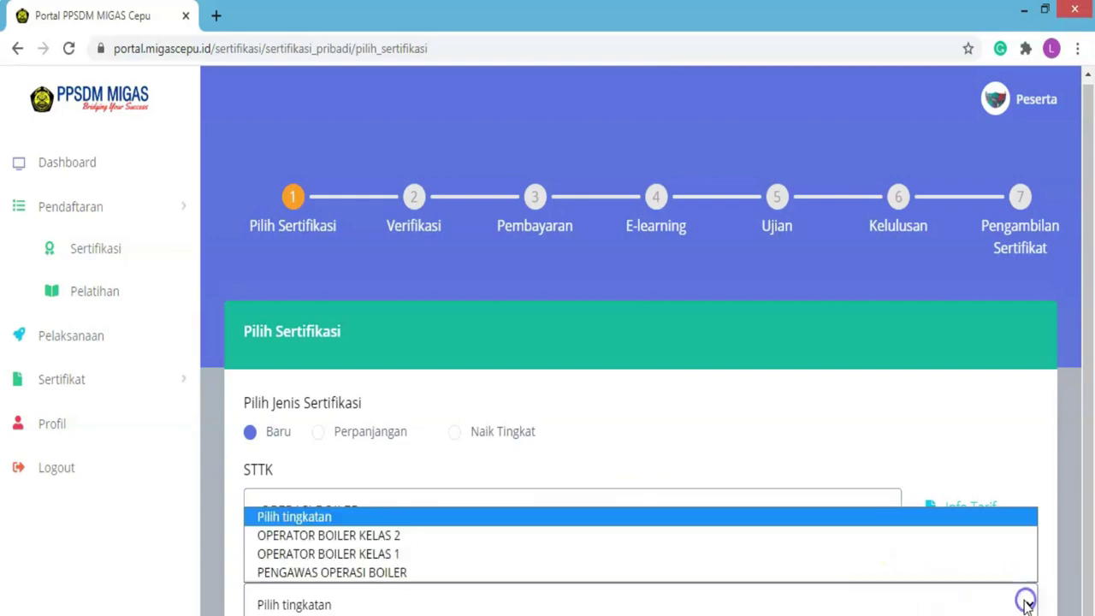
left_click(310, 554)
- Choose location Cepu, schedule 27/07/2020 - 29/07/2020, and register in own name (Pribadi)
scroll(382, 579, "down", 3)
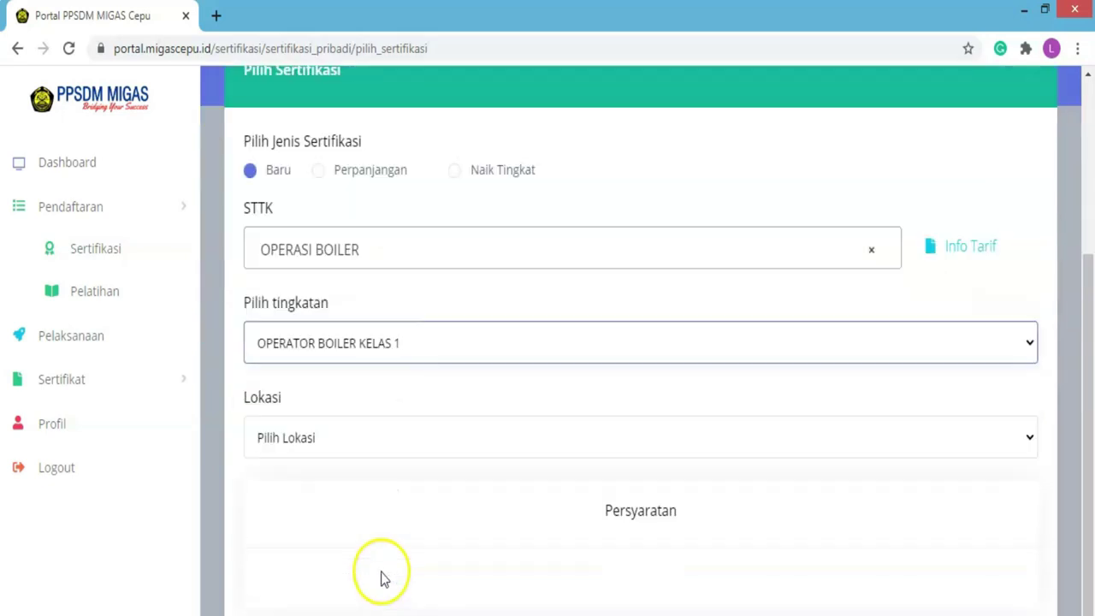
left_click(344, 436)
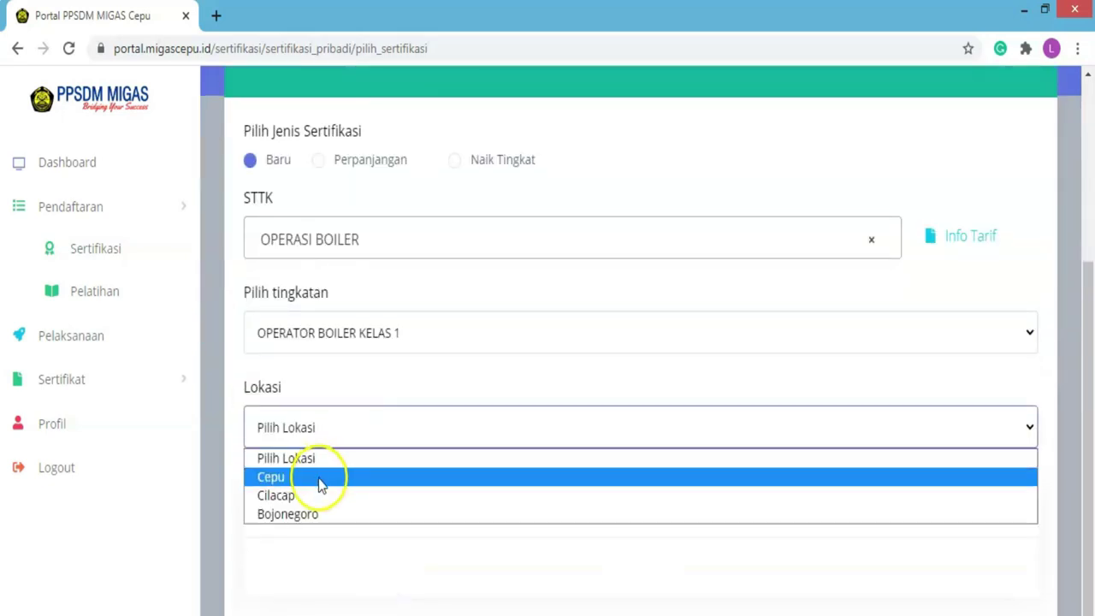
left_click(317, 479)
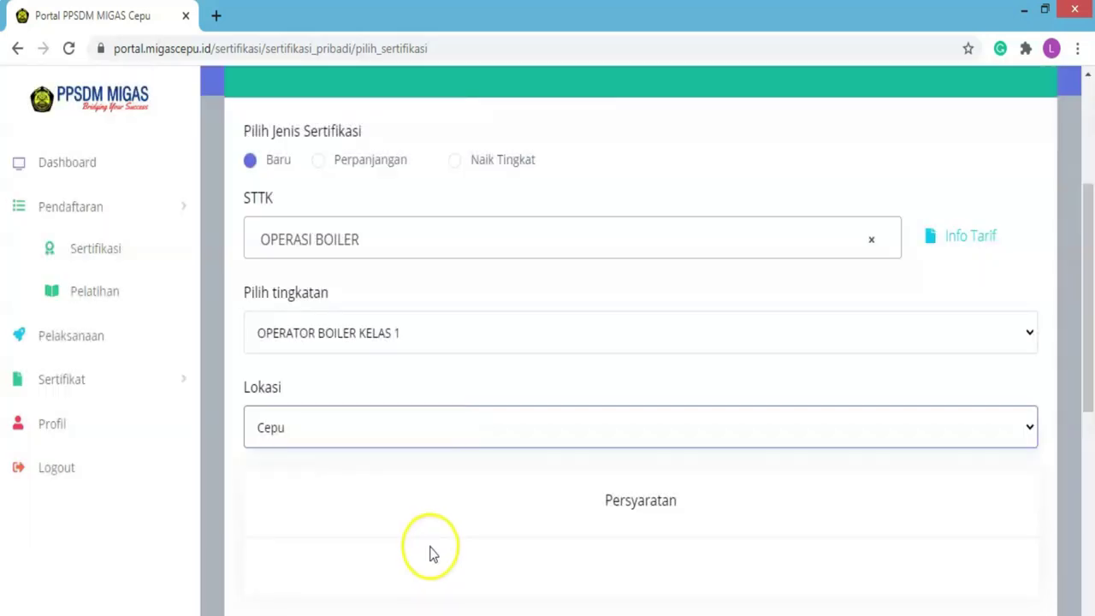
scroll(448, 536, "down", 2)
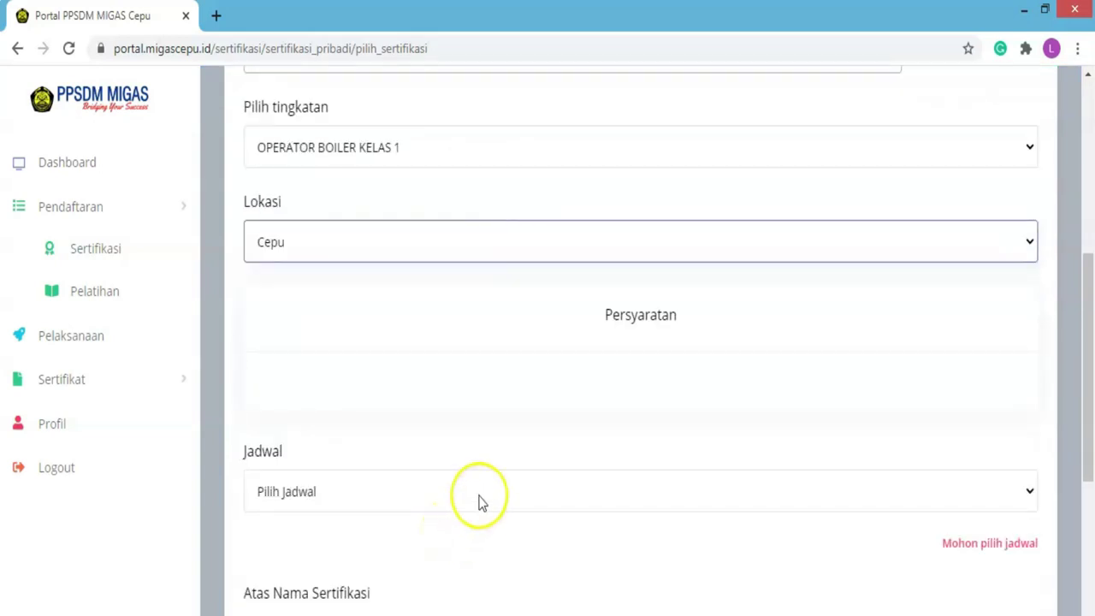
left_click(479, 495)
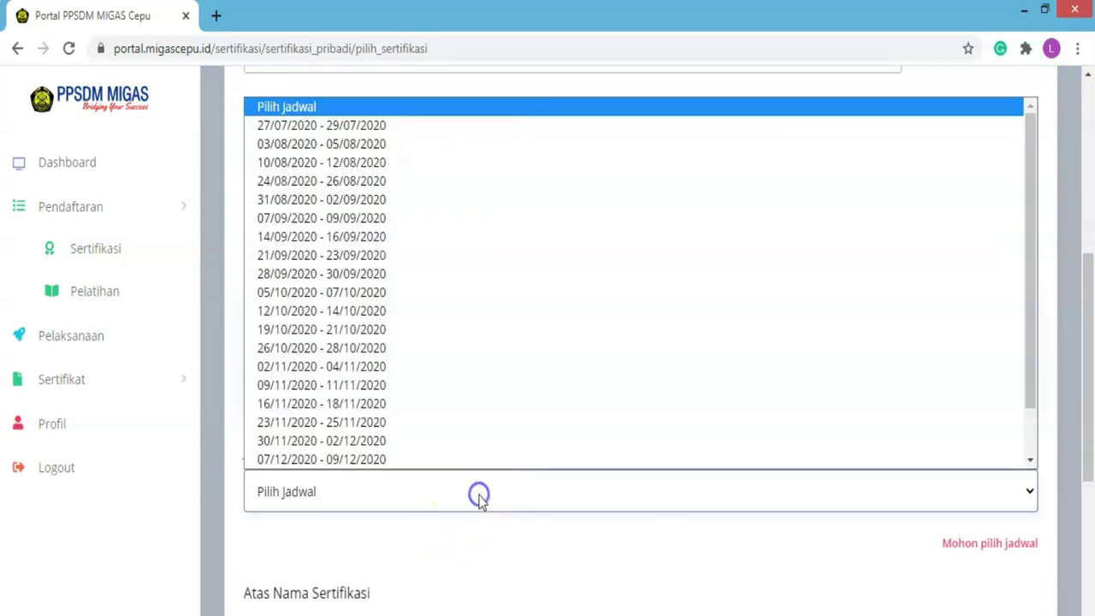
left_click(385, 125)
scroll(383, 449, "down", 4)
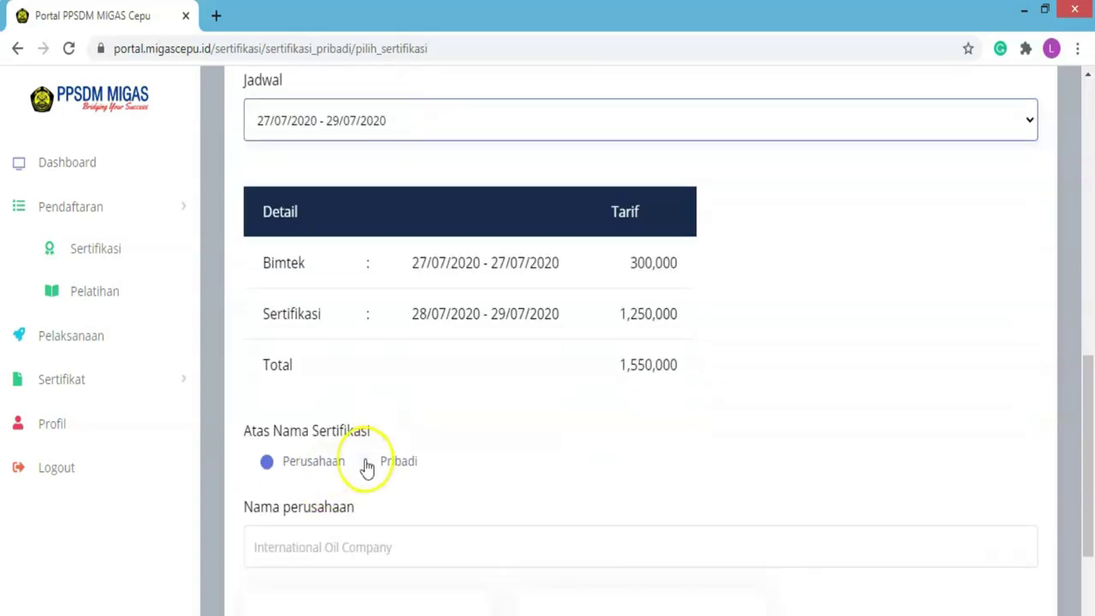
left_click(366, 462)
scroll(460, 473, "down", 3)
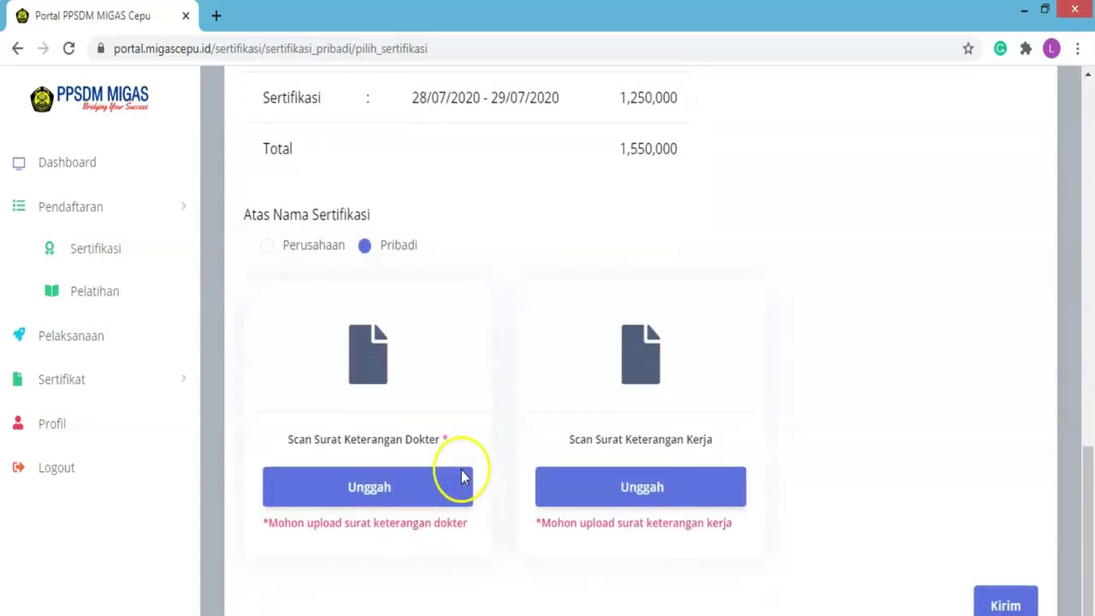
- Upload the Surat Keterangan Dokter and Surat Keterangan Kerja files to their scan fields
left_click(461, 478)
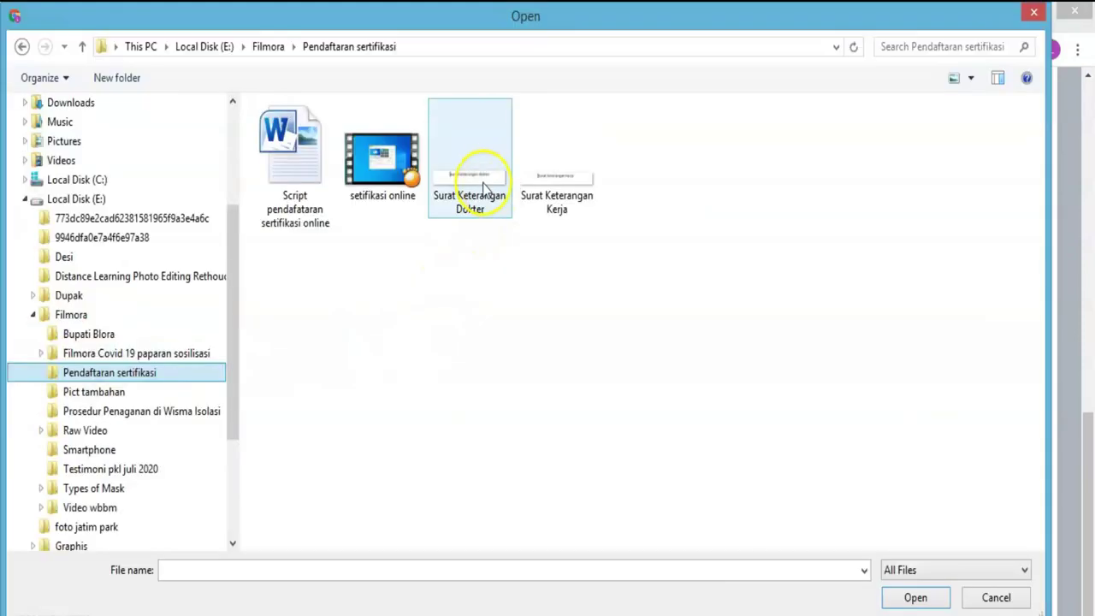
left_click(482, 182)
double_click(482, 182)
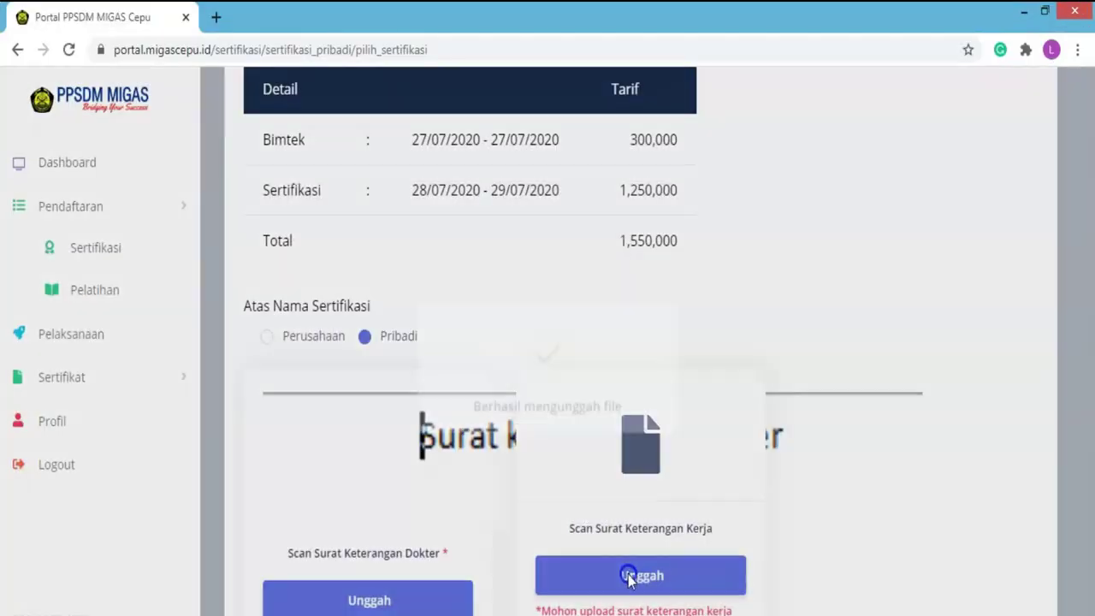
left_click(630, 576)
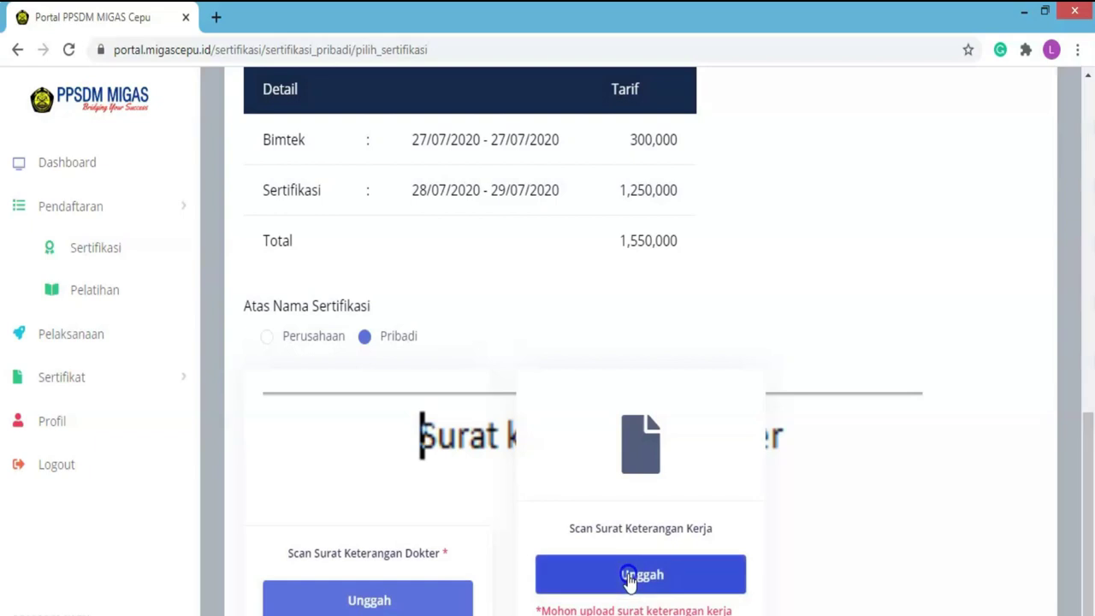
left_click(557, 185)
double_click(557, 186)
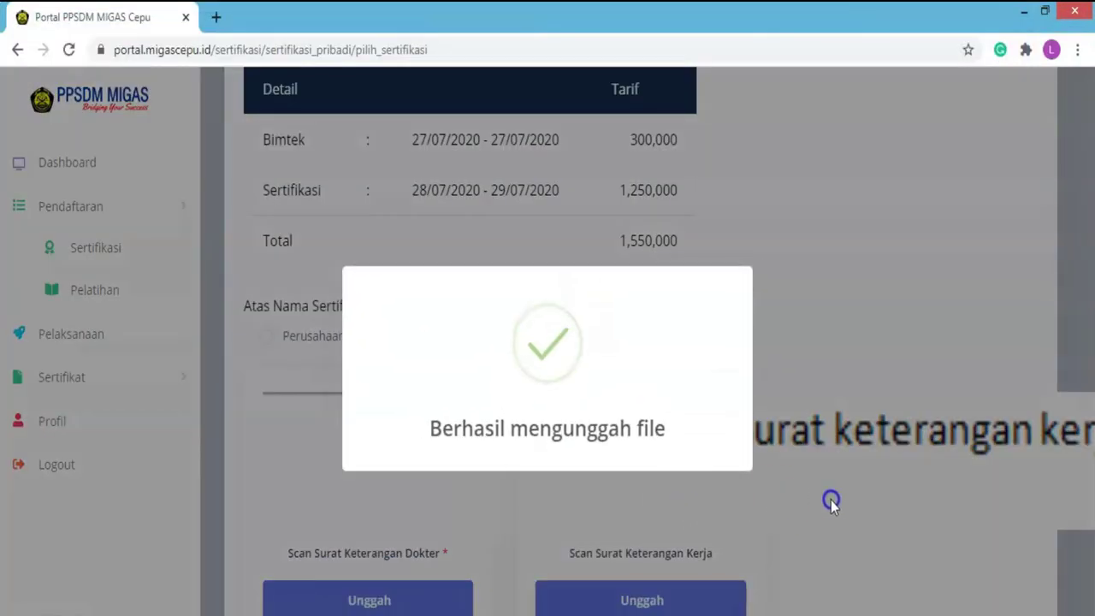
scroll(831, 503, "down", 2)
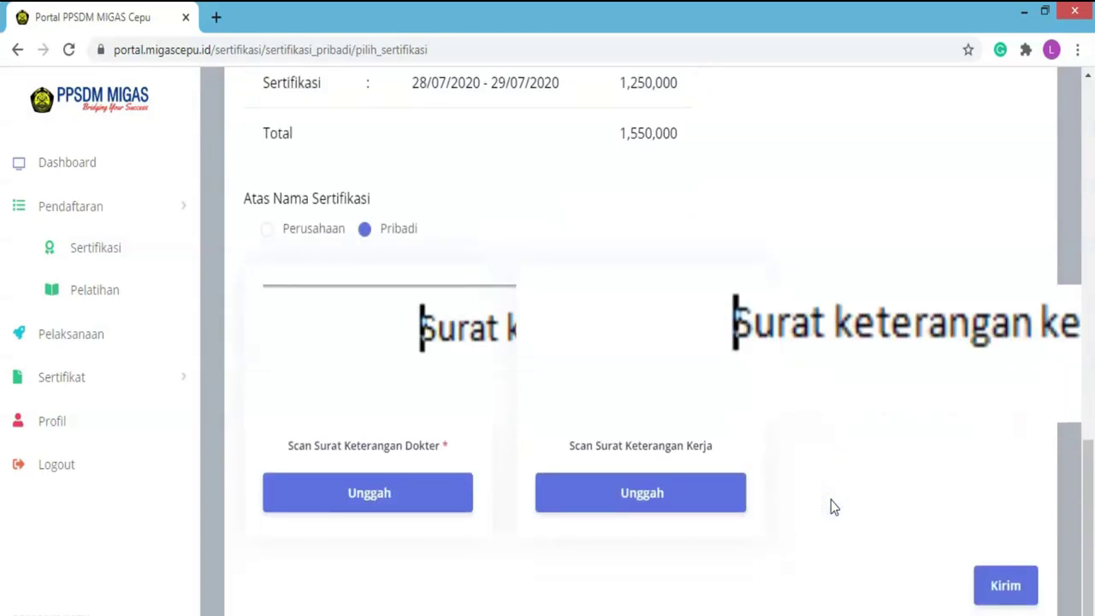
- Send the application with Kirim to get the Pendaftaran Berhasil confirmation
left_click(994, 589)
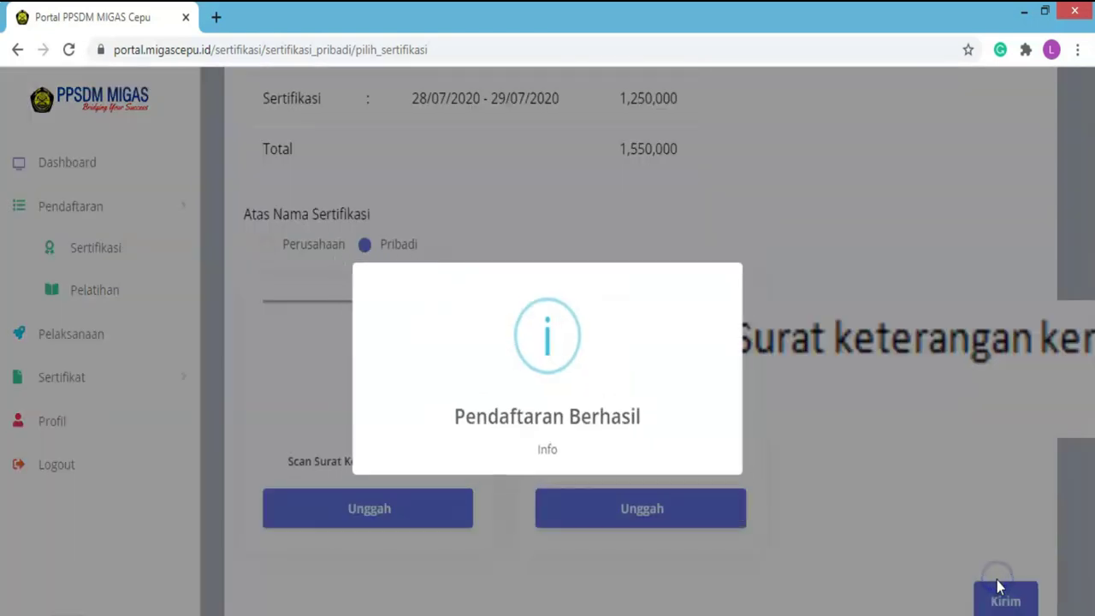